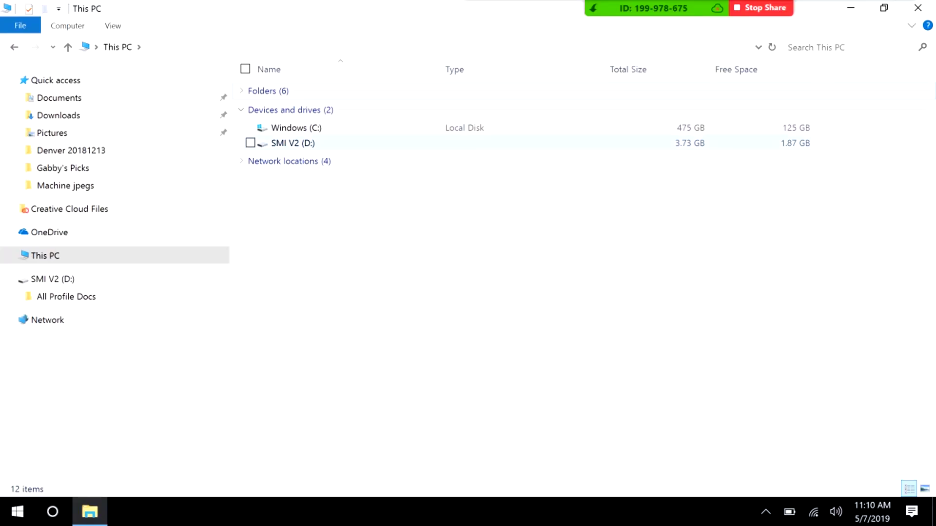
Step: Open the SMI V2 (D:) USB drive in File Explorer
double_click(315, 144)
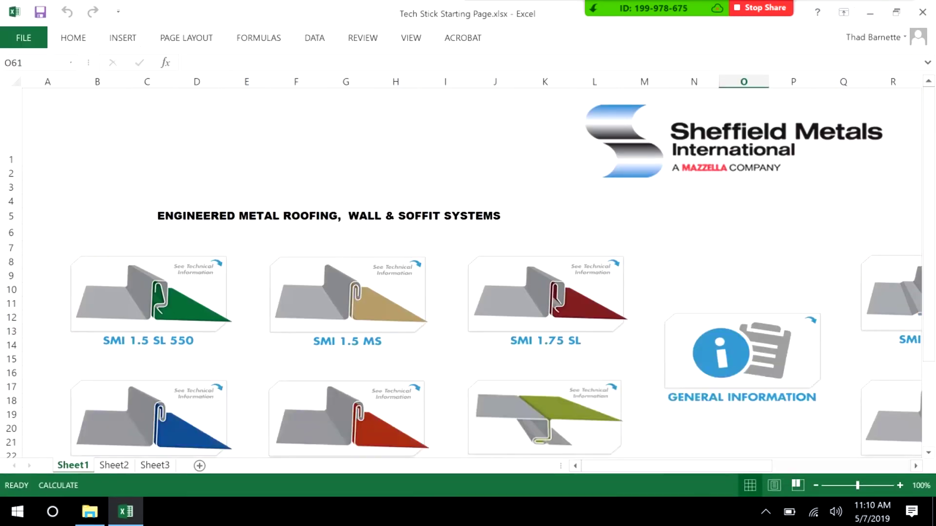
ctrl+scroll(468, 270, down, 1)
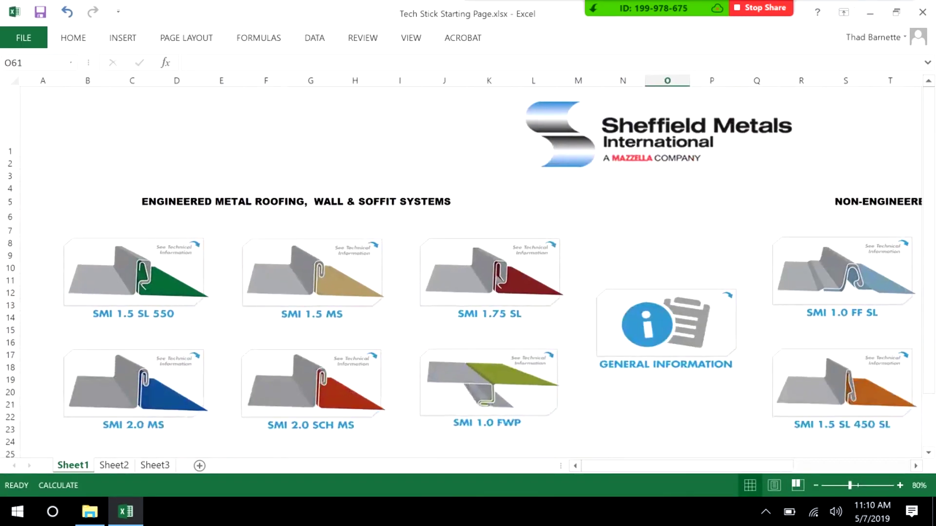
ctrl+scroll(468, 271, down, 1)
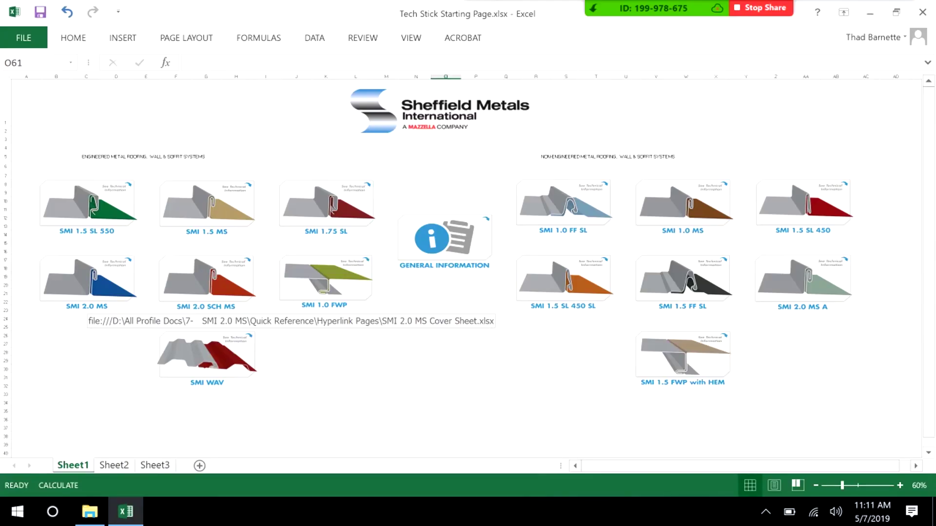
Step: Follow the SMI 2.0 MS panel hyperlink on the Tech Stick starting page
click(88, 289)
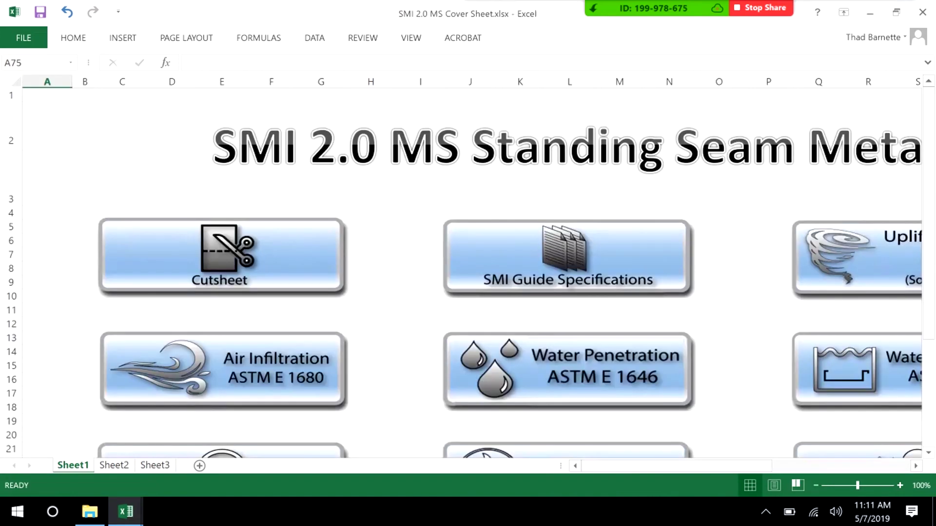
Step: Zoom the SMI 2.0 MS cover sheet out to 60% so all test links show
click(815, 485)
click(815, 485)
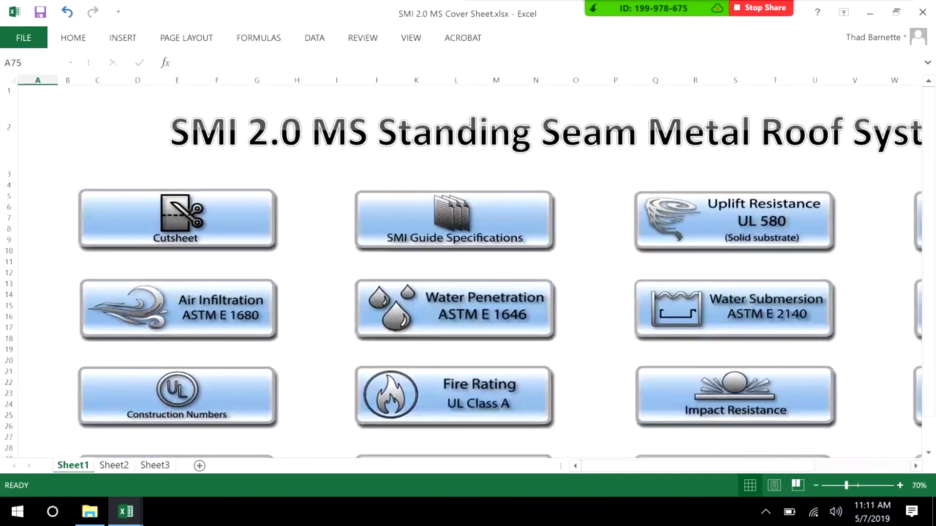
click(816, 486)
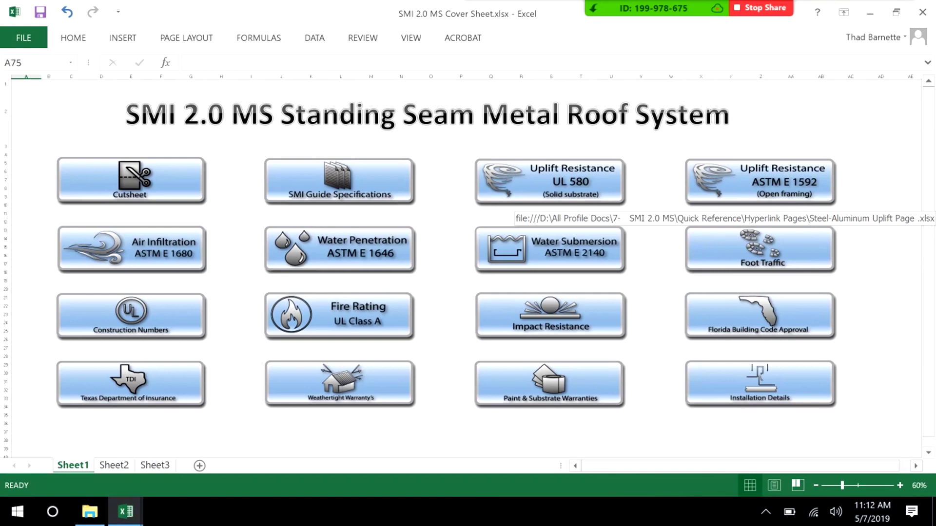
click(550, 186)
scroll(550, 186, down, 1)
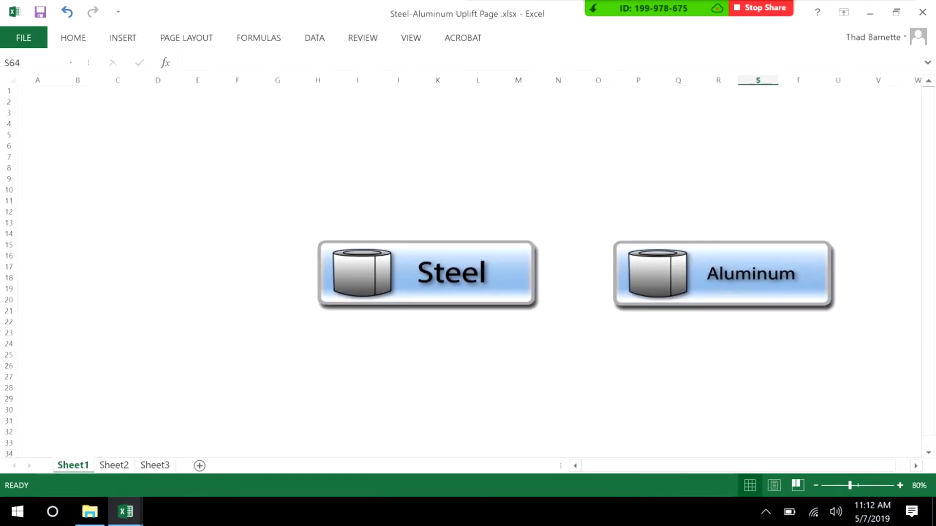
scroll(550, 187, down, 1)
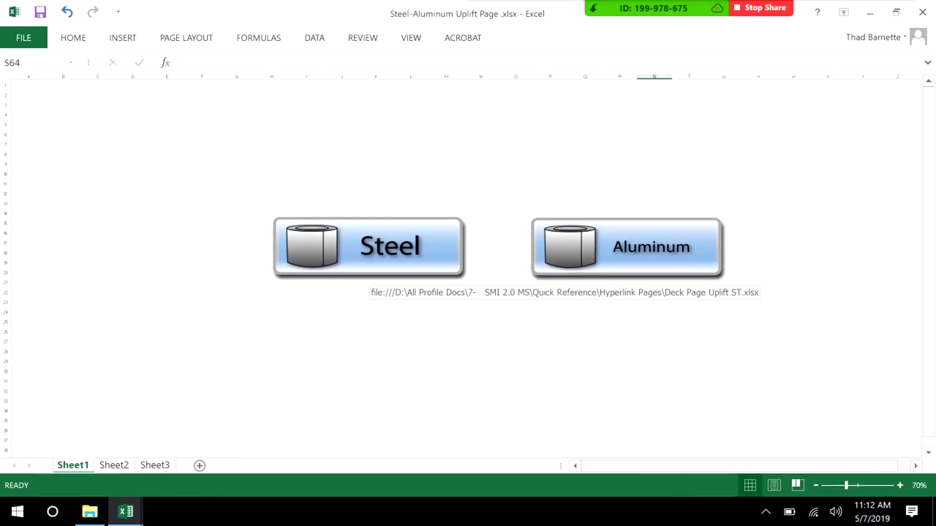
click(369, 269)
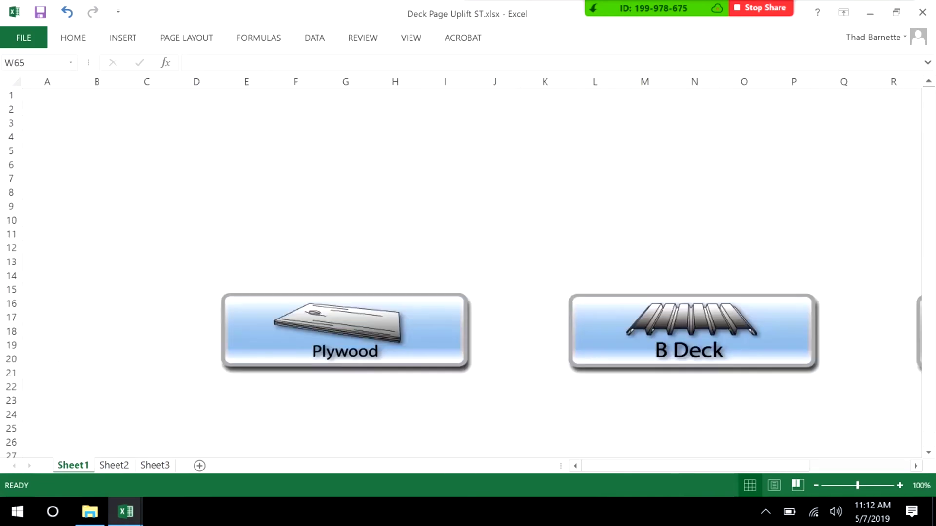
scroll(468, 292, down, 1)
scroll(468, 292, down, 1)
scroll(468, 293, down, 1)
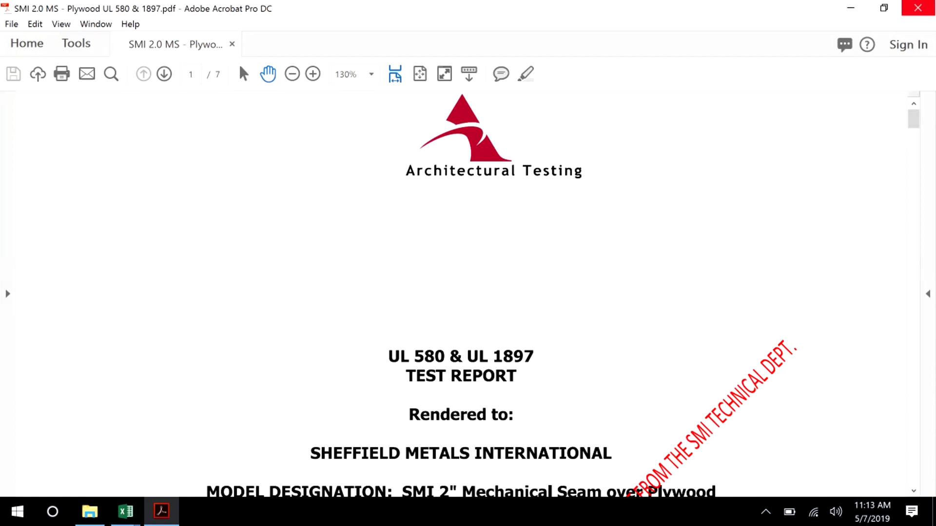
click(917, 7)
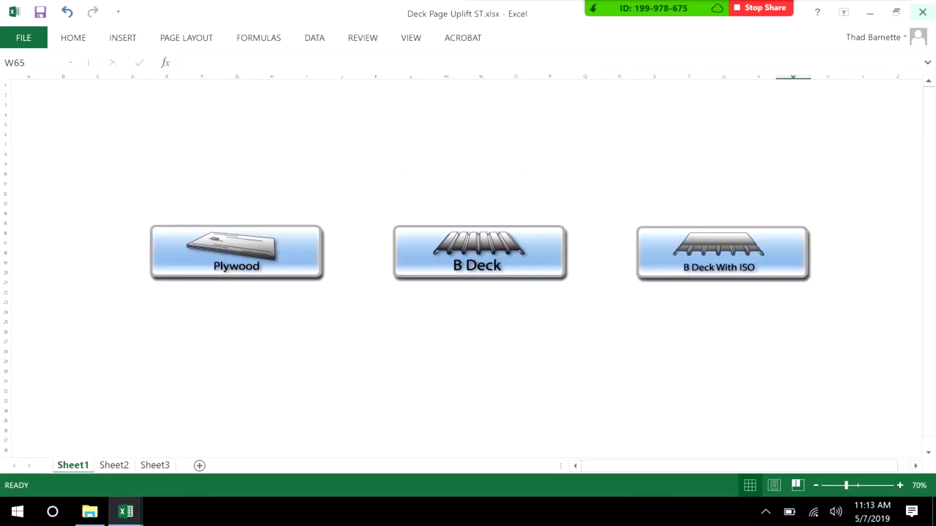
key(ctrl+w)
click(468, 273)
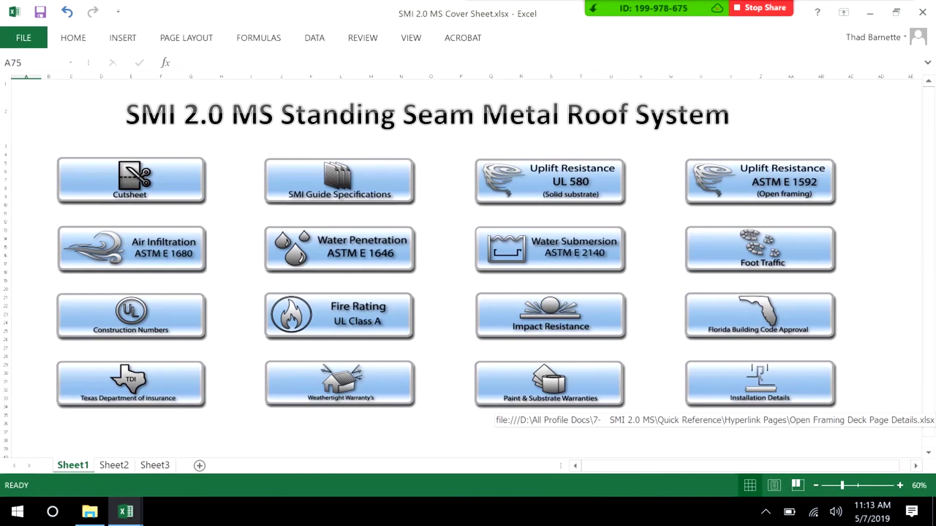
click(498, 401)
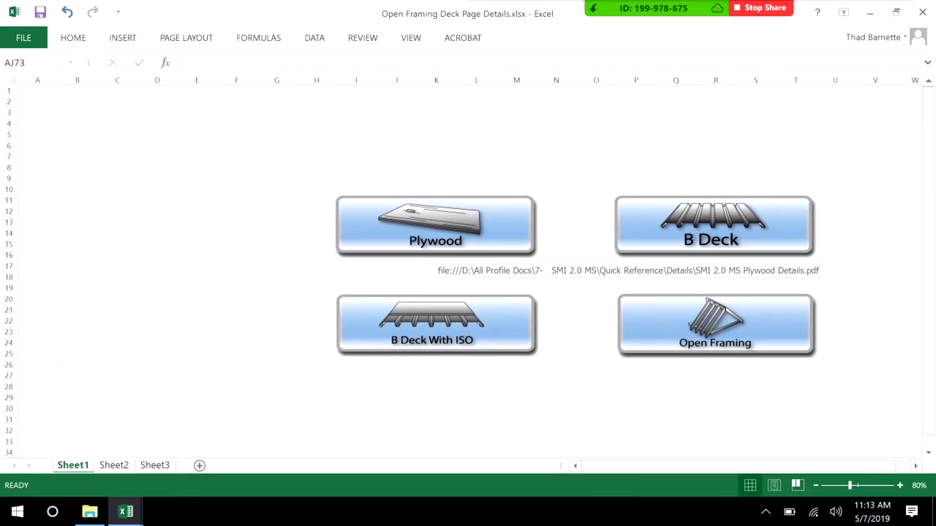
click(439, 245)
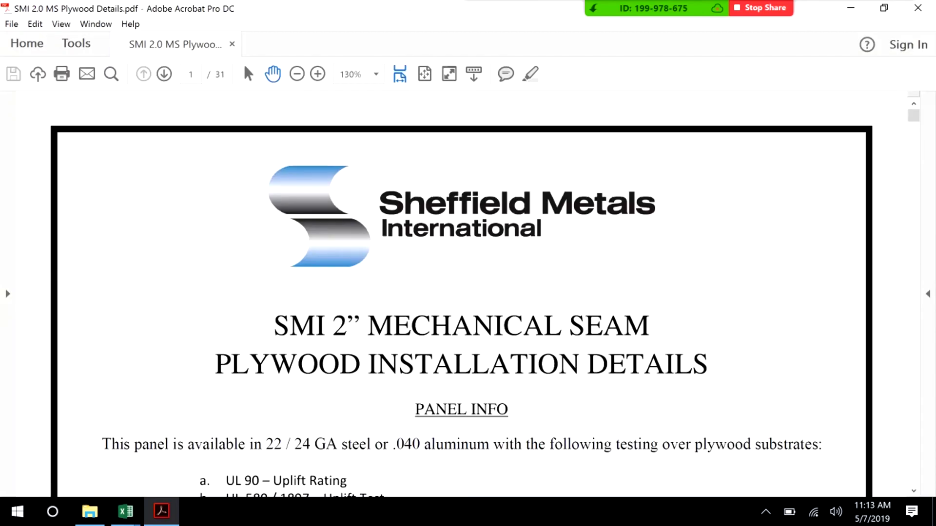
scroll(461, 292, down, 2)
scroll(460, 293, down, 1)
scroll(461, 292, down, 3)
scroll(460, 293, down, 3)
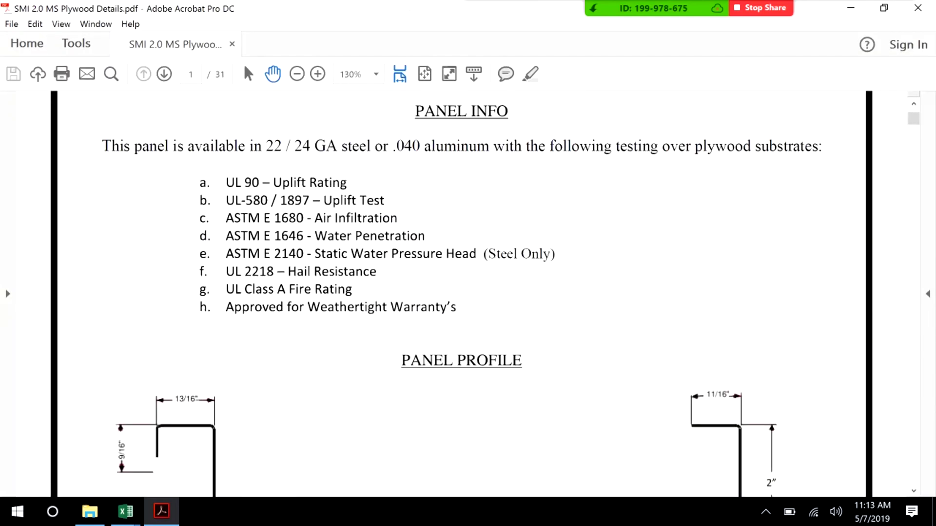
scroll(461, 292, down, 10)
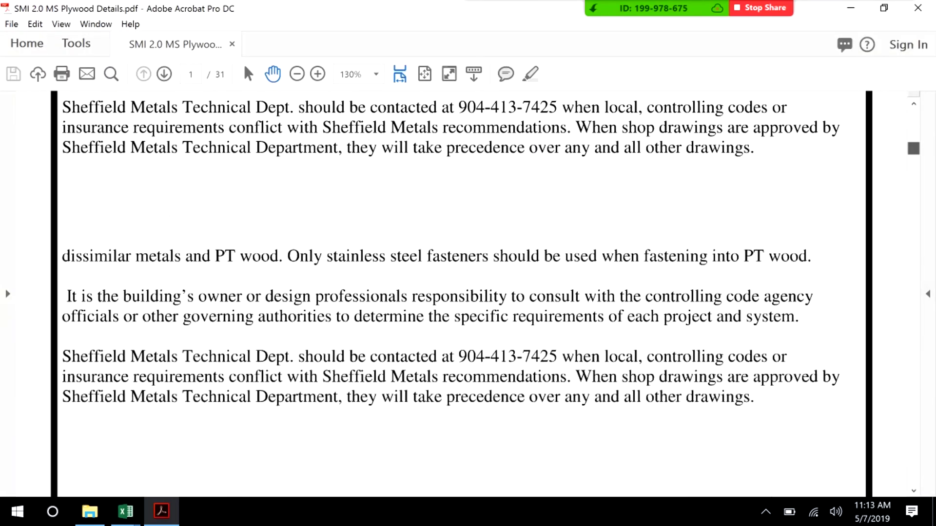
key(ctrl+2)
scroll(461, 292, down, 10)
scroll(461, 293, down, 10)
scroll(461, 292, down, 3)
scroll(461, 293, down, 3)
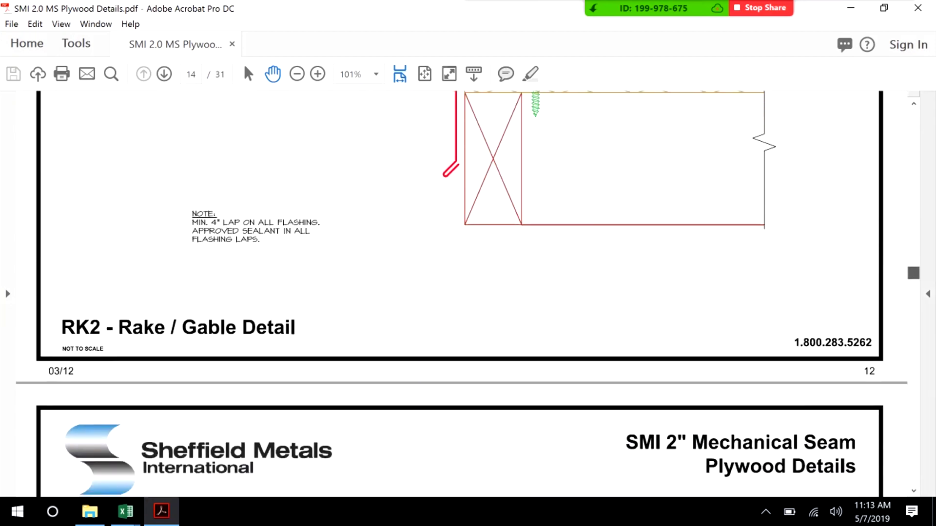
key(alt+F4)
key(alt+F4)
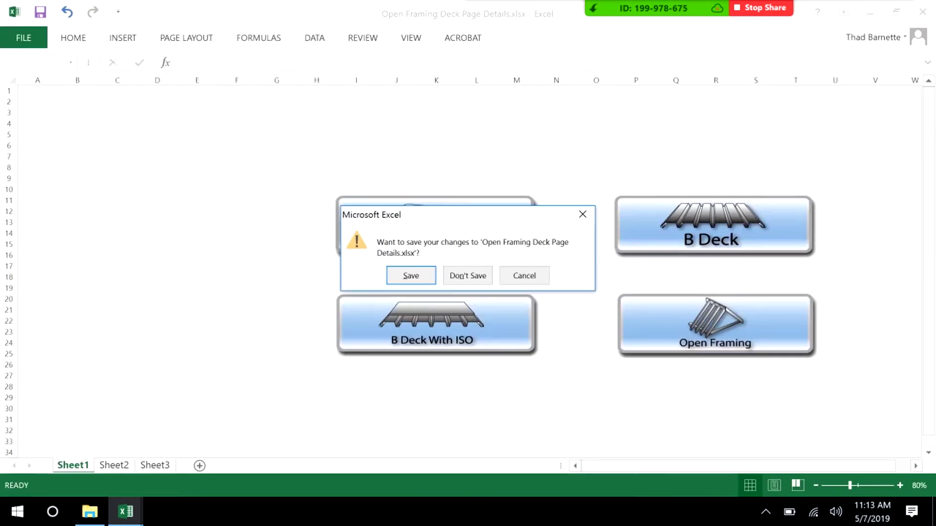
key(Tab)
key(Return)
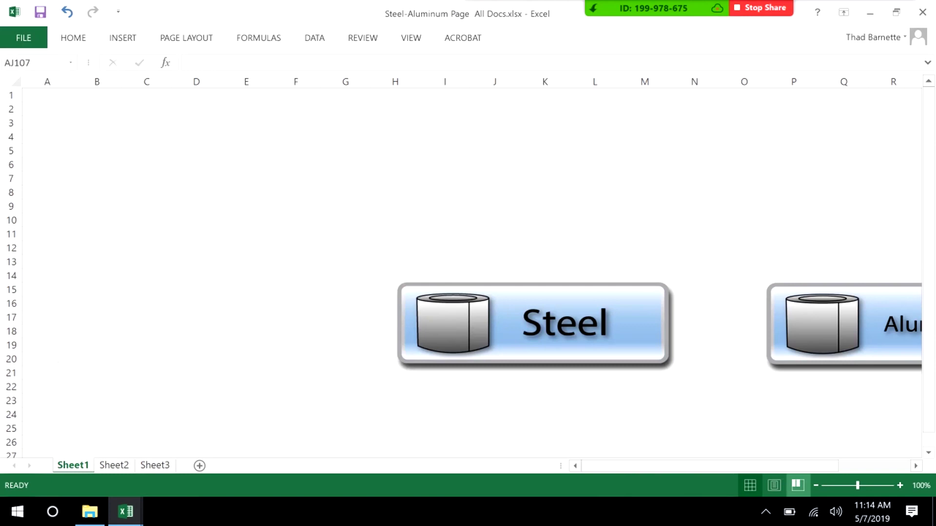
Step: Zoom out to show all four deck types and open the Over Plywood documents folder
click(814, 486)
click(815, 485)
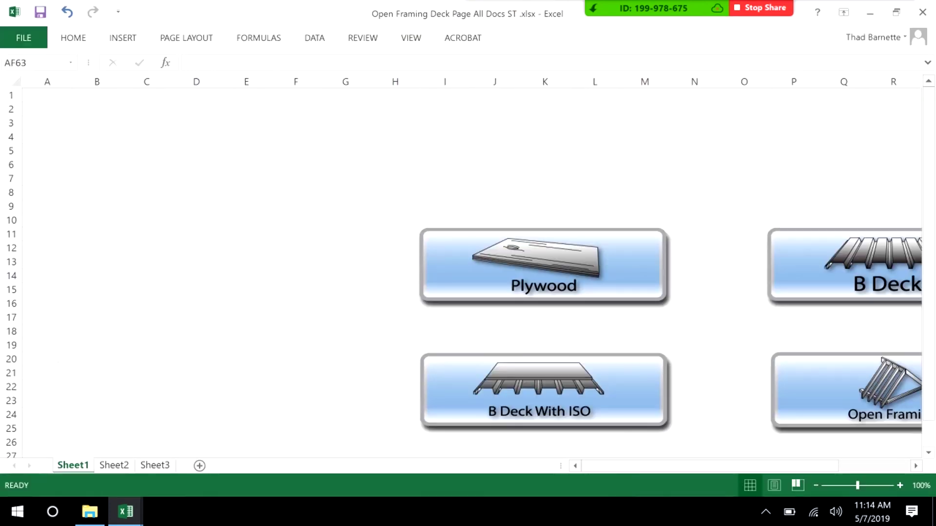
click(815, 486)
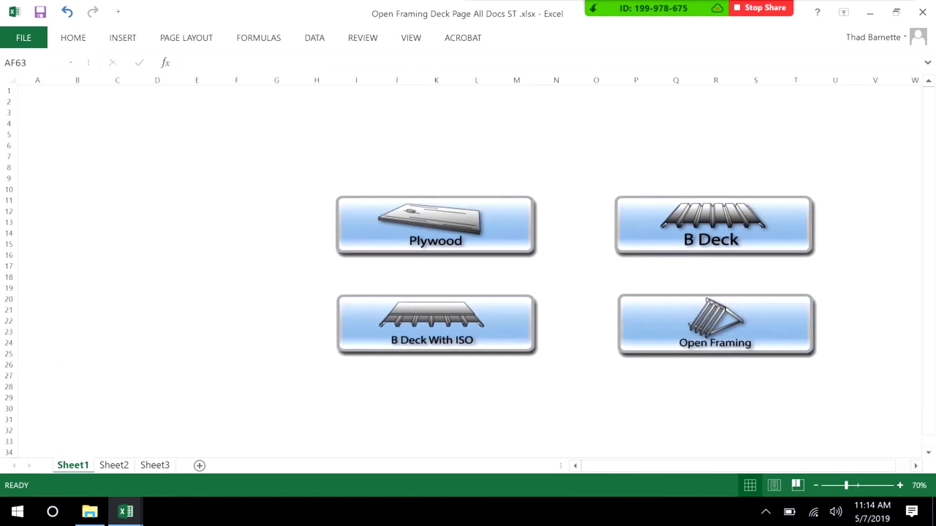
click(375, 206)
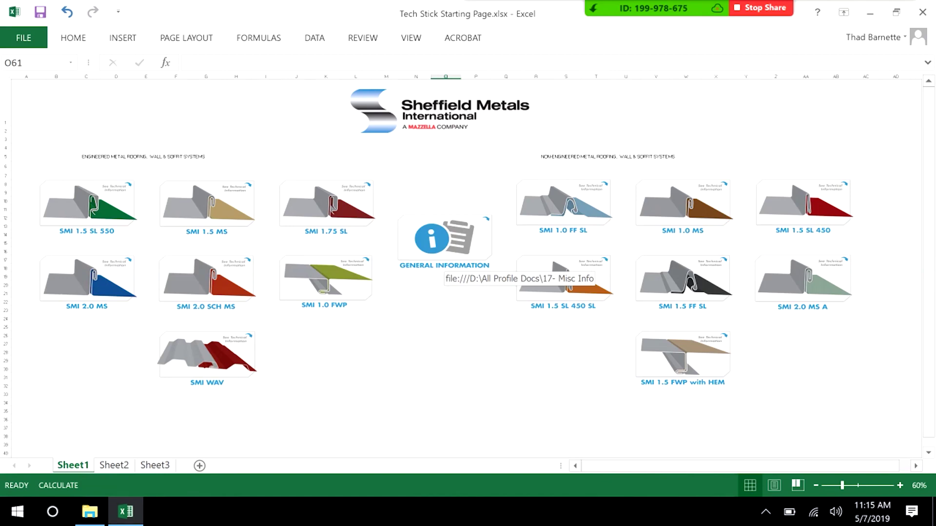
Step: From General Information, open the Calculators folder and then Coil Calculator.xls
click(443, 253)
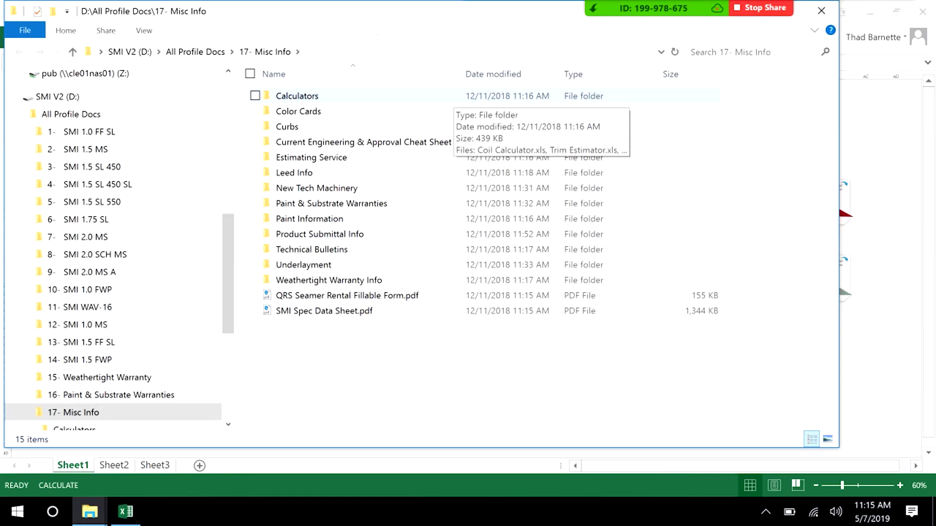
click(297, 96)
key(F2)
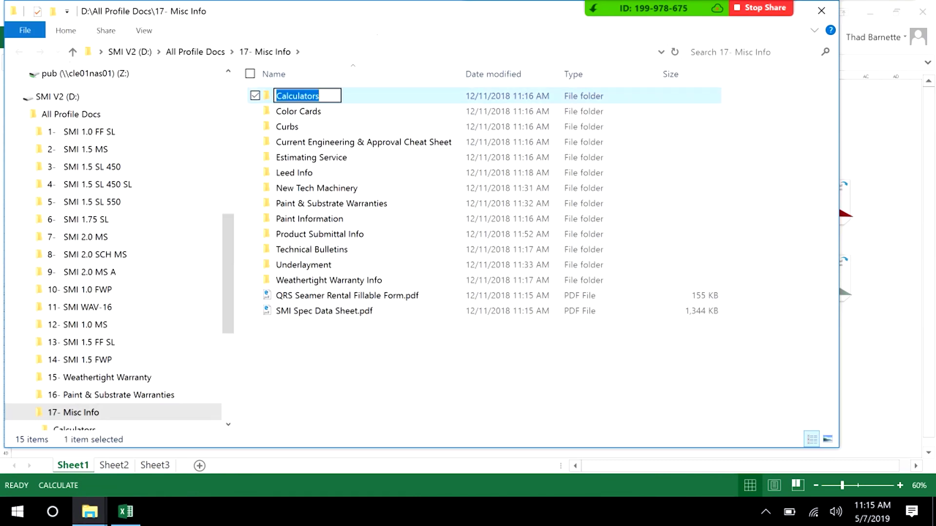
key(Return)
key(Return)
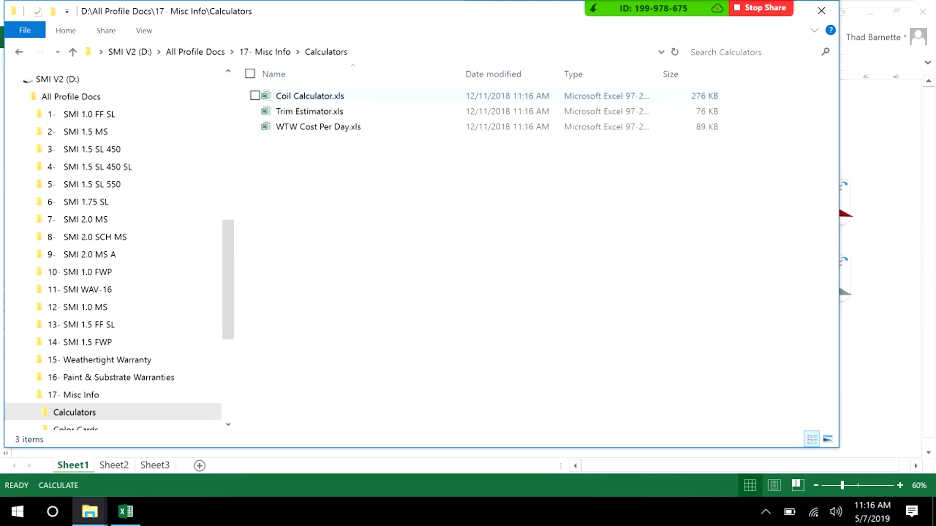
double_click(309, 96)
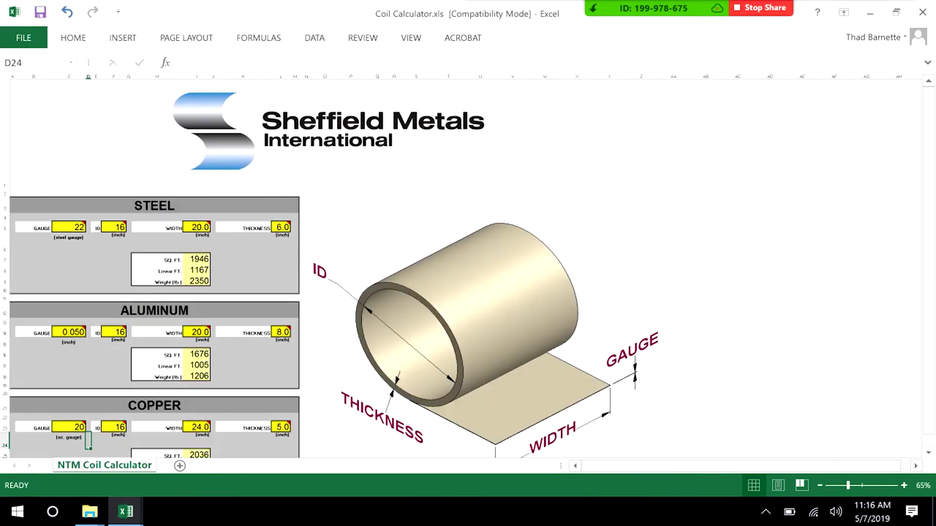
scroll(283, 198, down, 3)
scroll(282, 198, down, 1)
scroll(467, 263, up, 2)
scroll(467, 263, up, 3)
scroll(70, 93, down, 3)
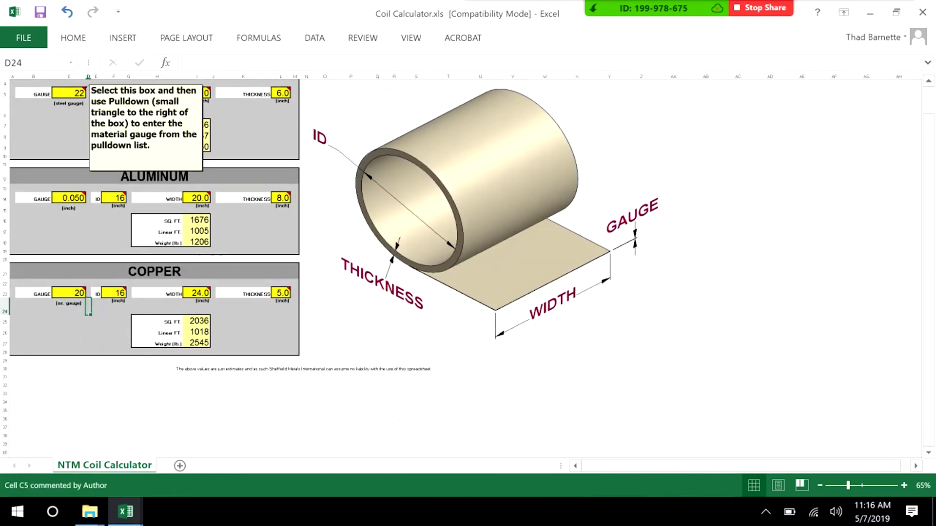
Step: Select the steel gauge cell and set the steel coil's ID to 20
click(81, 94)
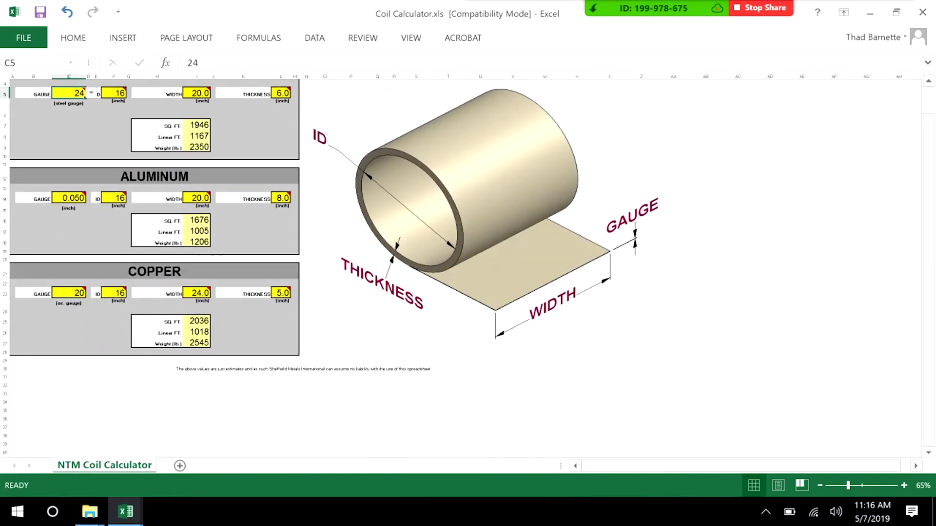
click(117, 93)
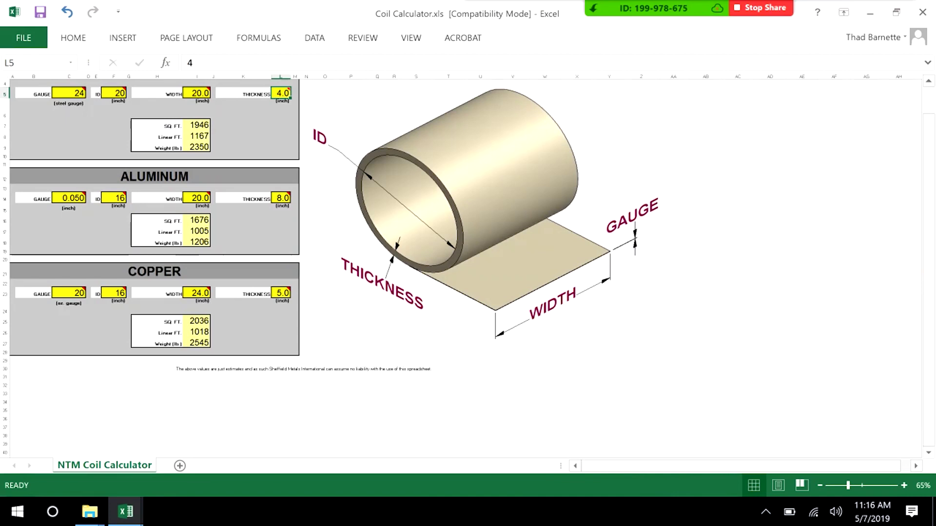
scroll(468, 270, up, 3)
scroll(468, 271, down, 1)
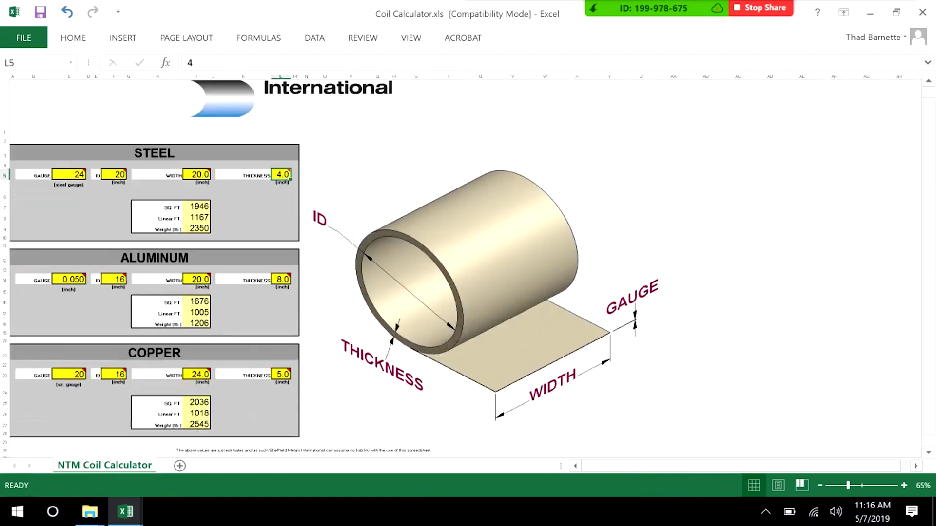
scroll(468, 271, down, 2)
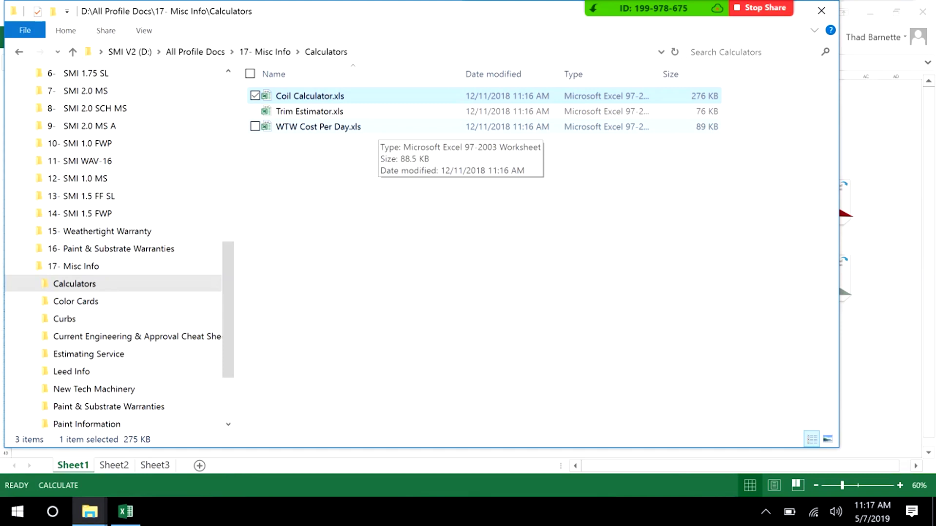
Step: Briefly open WTW Cost Per Day.xls, then open Trim Estimator.xls from Calculators
double_click(377, 126)
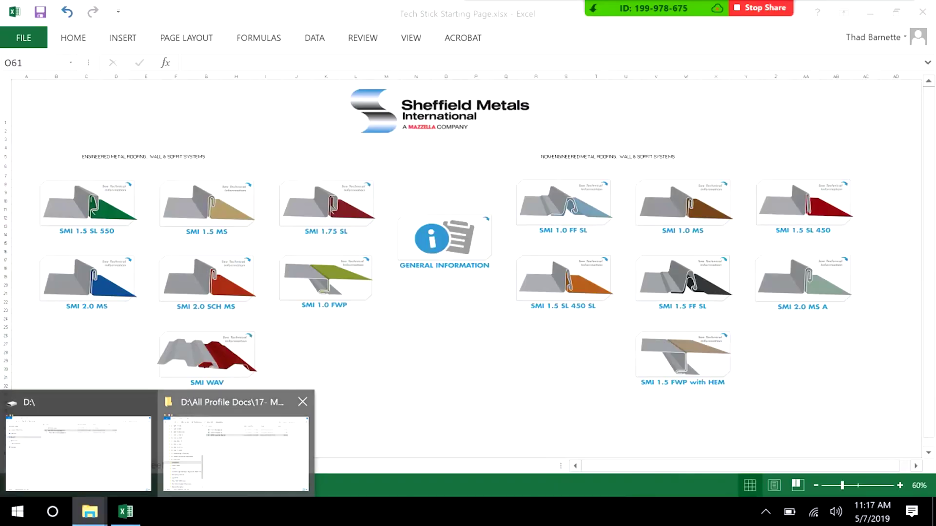
click(235, 450)
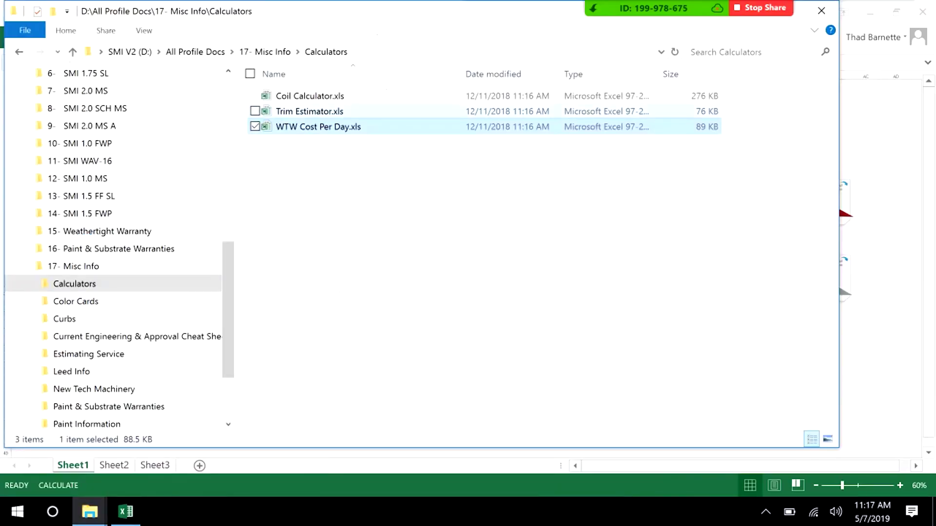
double_click(315, 111)
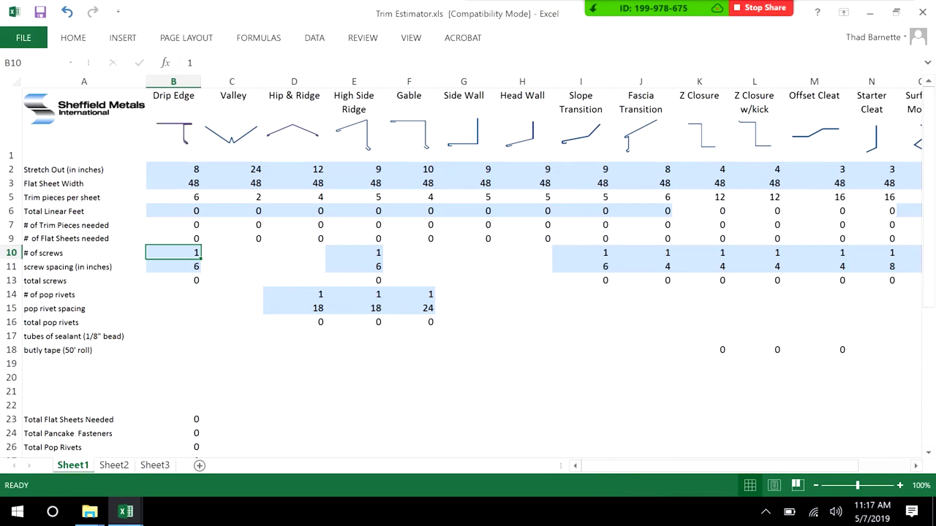
drag(721, 466, 757, 466)
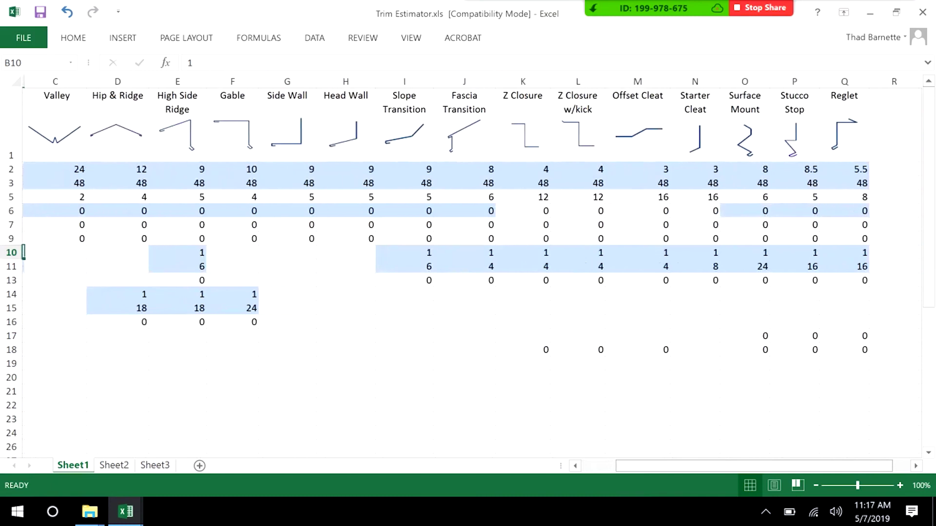
scroll(460, 274, left, 2)
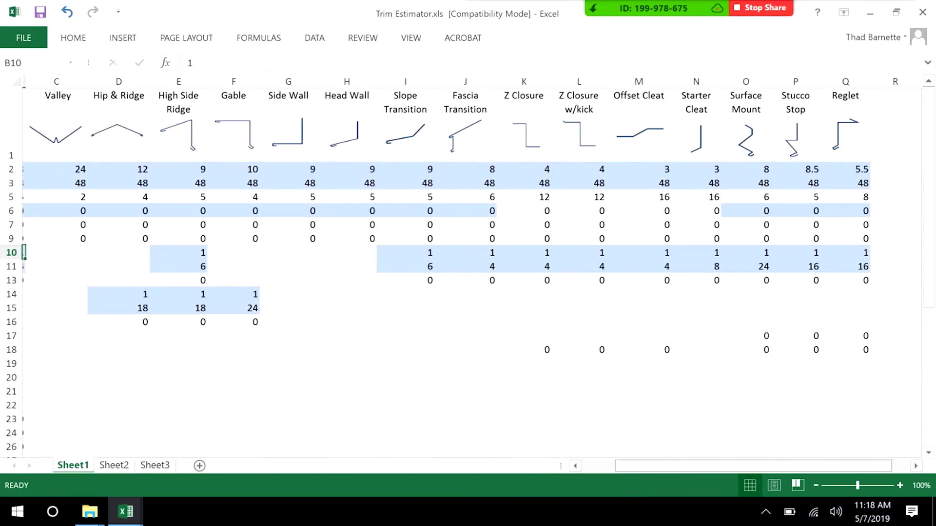
scroll(459, 273, left, 3)
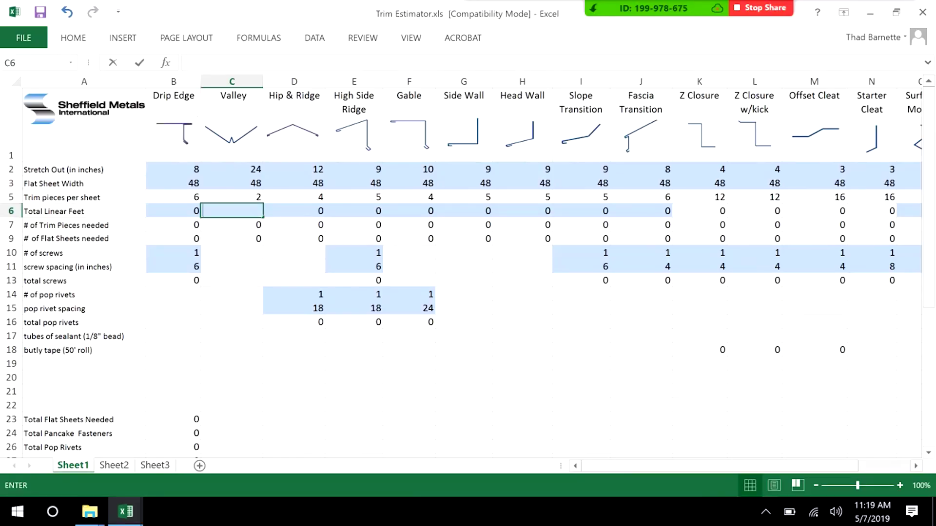
text(100)
Step: Commit the 100 linear feet Valley entry in the Trim Estimator
key(ctrl+Return)
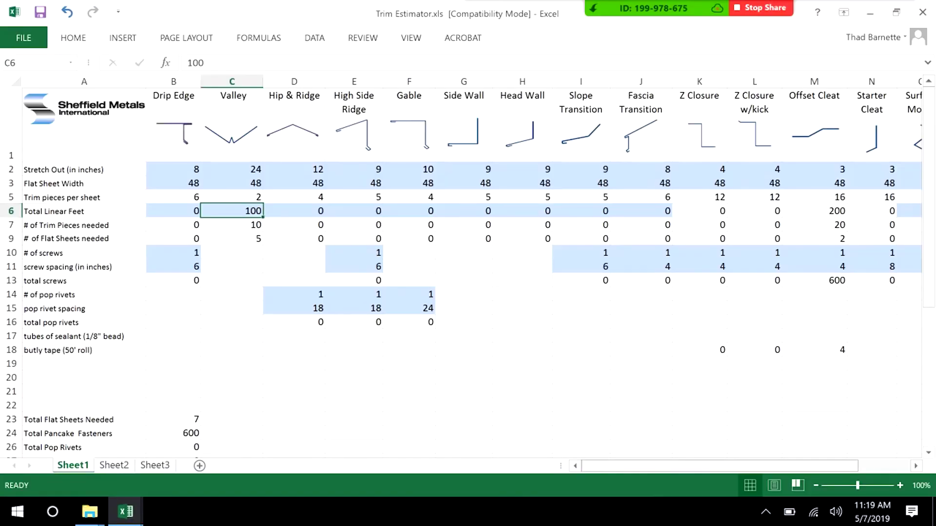
scroll(473, 274, right, 3)
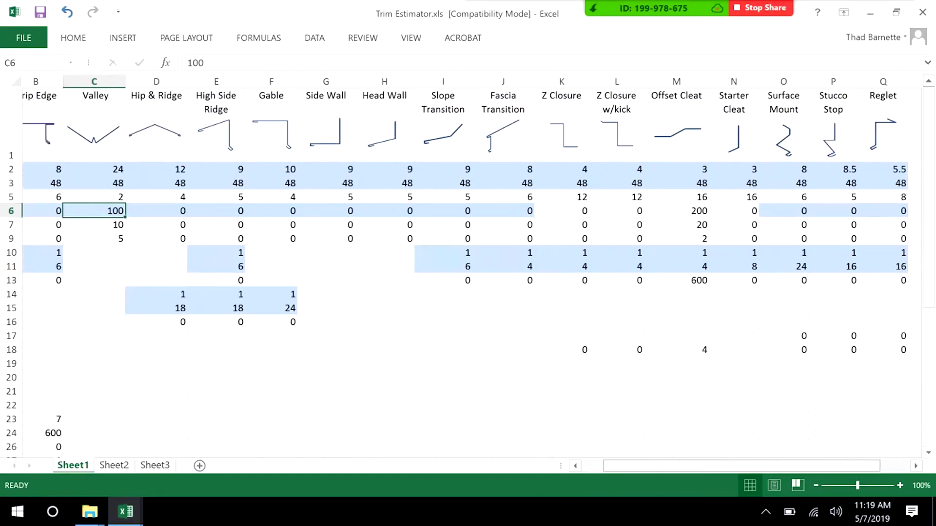
scroll(472, 273, left, 1)
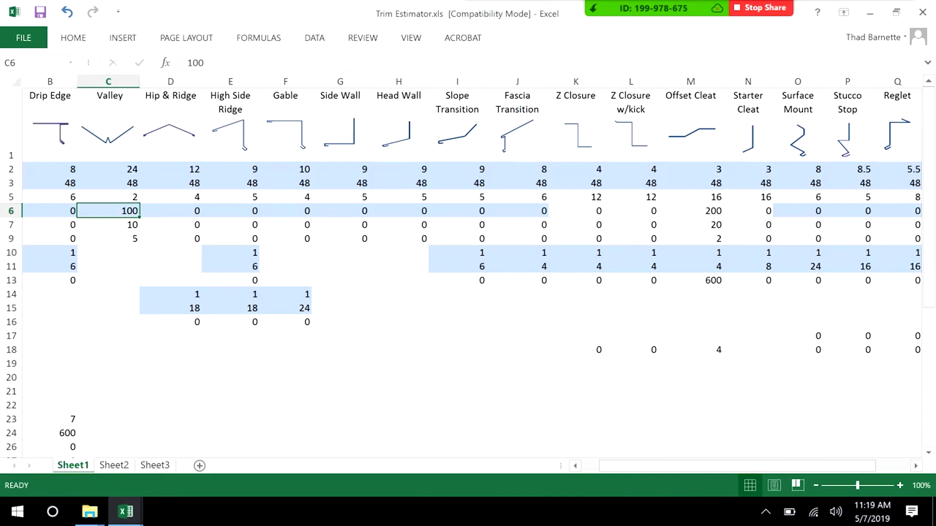
scroll(469, 293, left, 2)
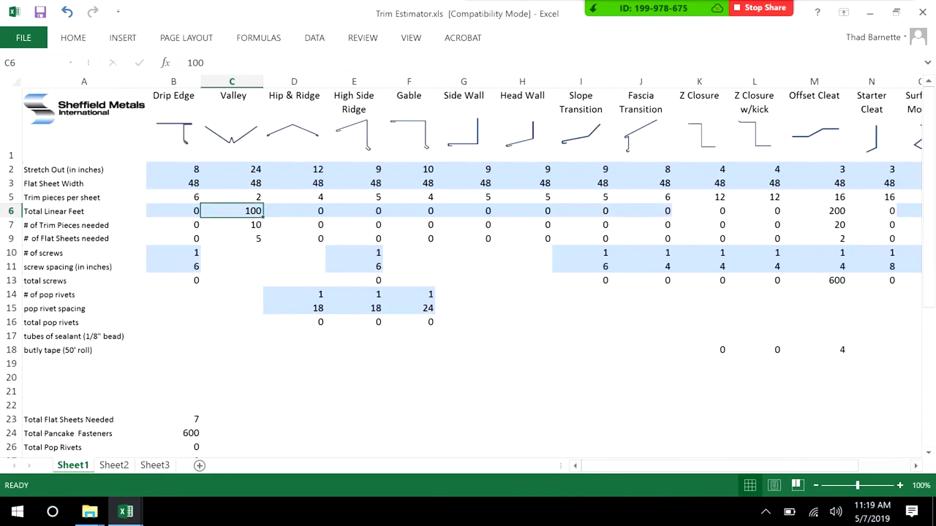
scroll(468, 271, down, 1)
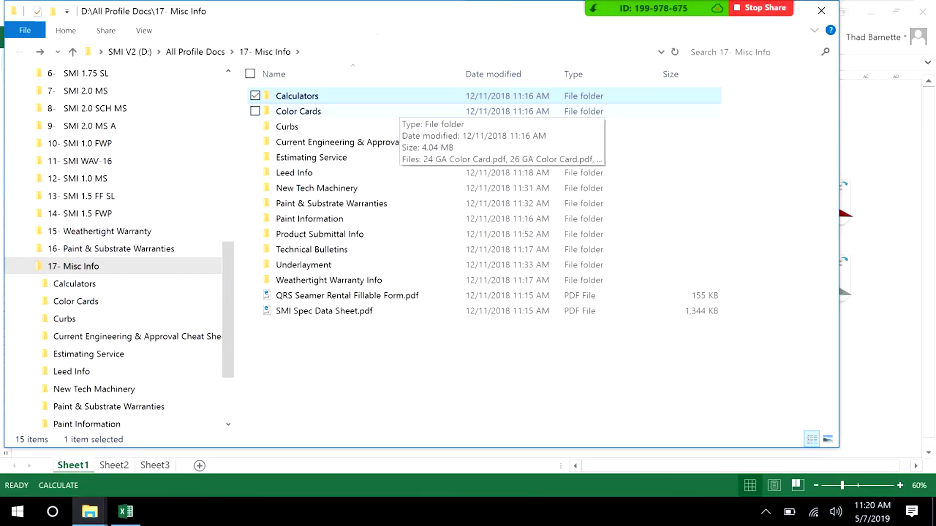
Step: Open the Color Cards folder inside Misc Info
double_click(380, 111)
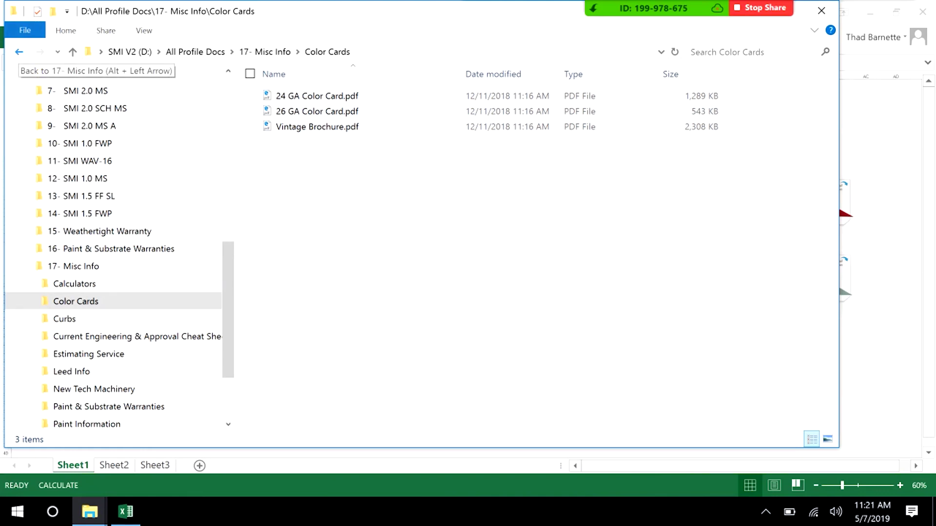
Step: Go back to Misc Info, view the Curbs folder, and return to Misc Info
click(19, 51)
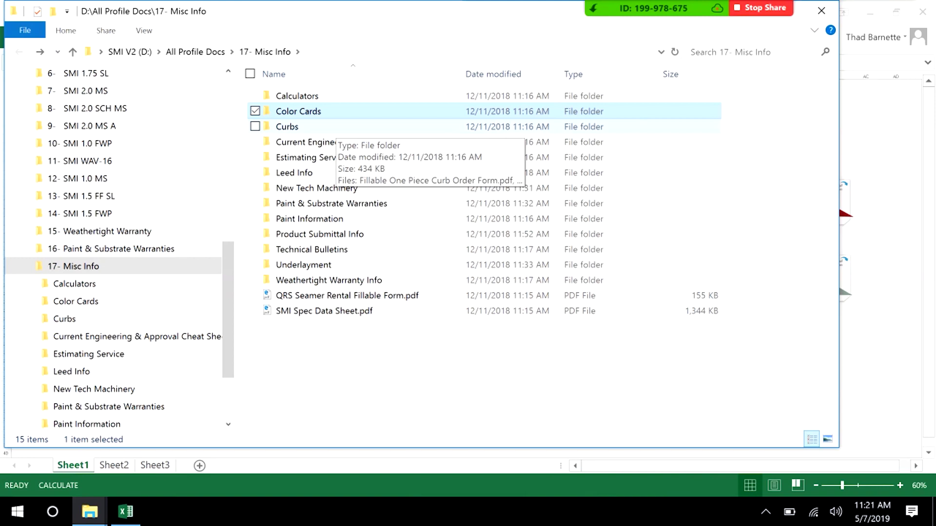
double_click(323, 129)
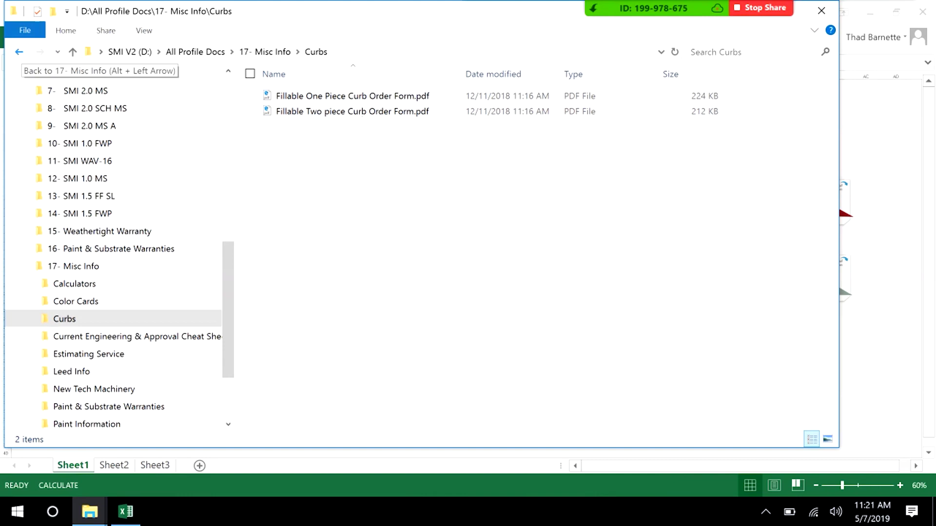
click(19, 51)
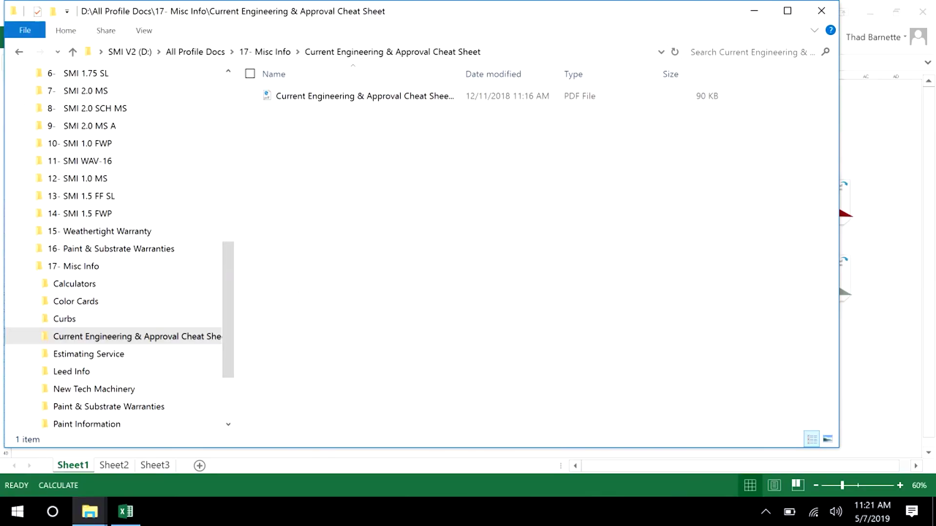
Step: Open the Current Engineering & Approval Cheat Sheet PDF and read down to the TDI/FBC approvals
double_click(364, 95)
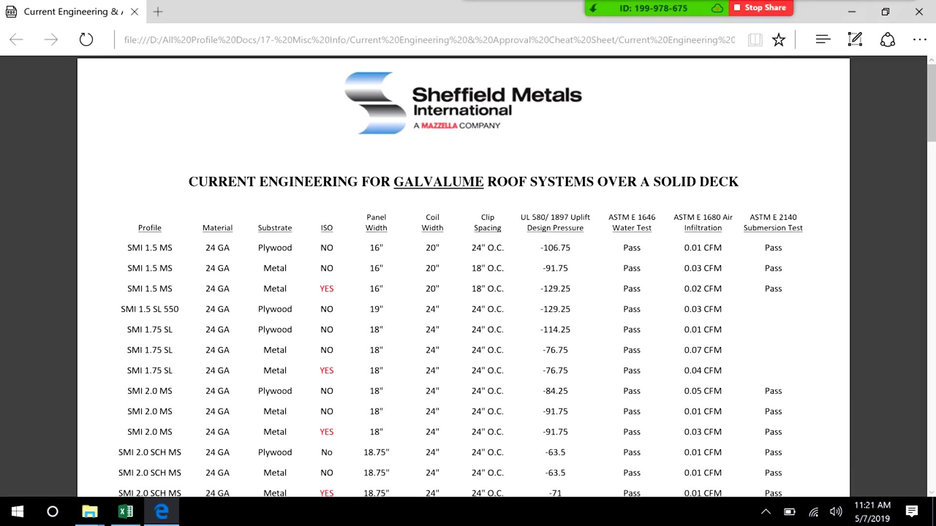
scroll(463, 278, down, 1)
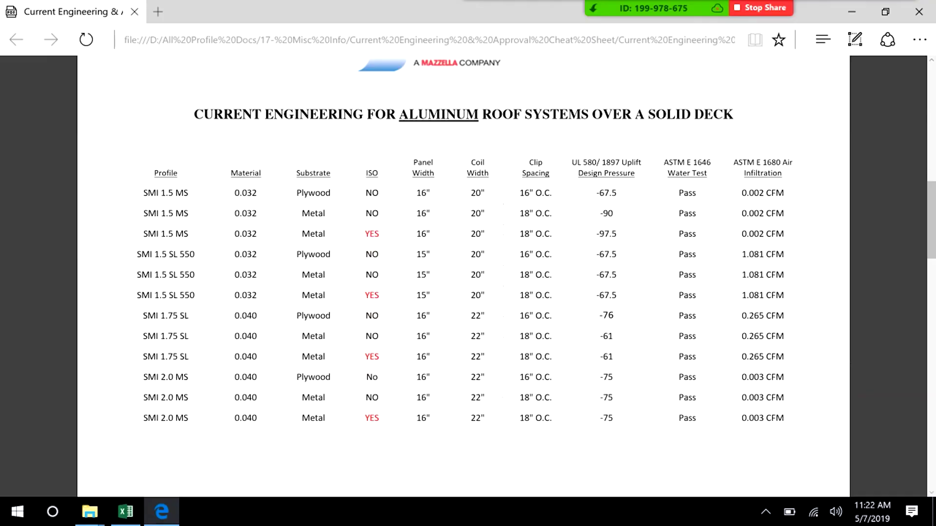
scroll(463, 277, down, 5)
scroll(462, 276, down, 5)
scroll(463, 277, down, 1)
scroll(463, 277, down, 2)
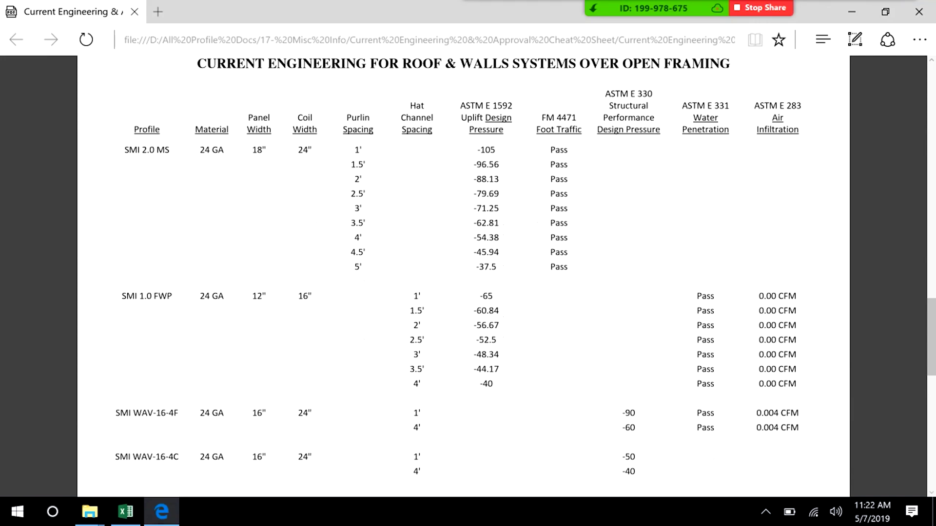
scroll(462, 276, down, 5)
scroll(462, 276, down, 5)
scroll(462, 276, down, 5)
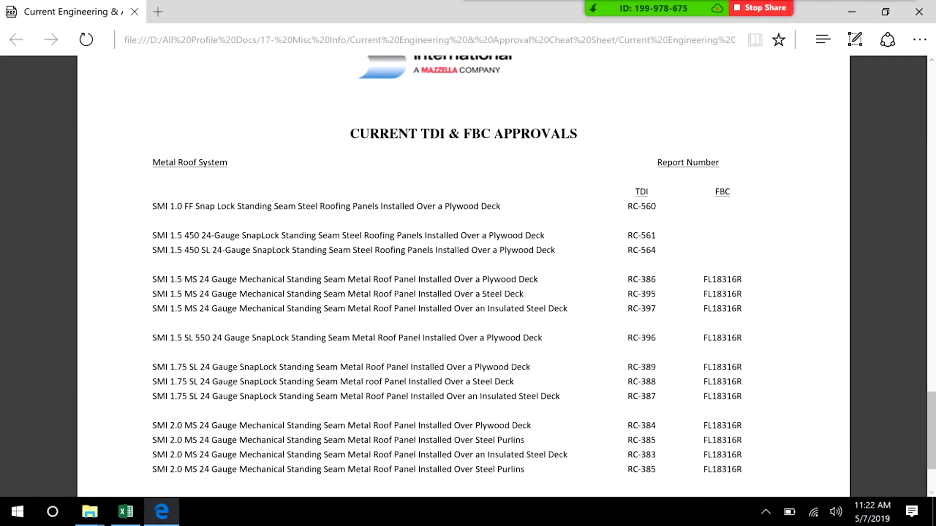
scroll(463, 277, down, 1)
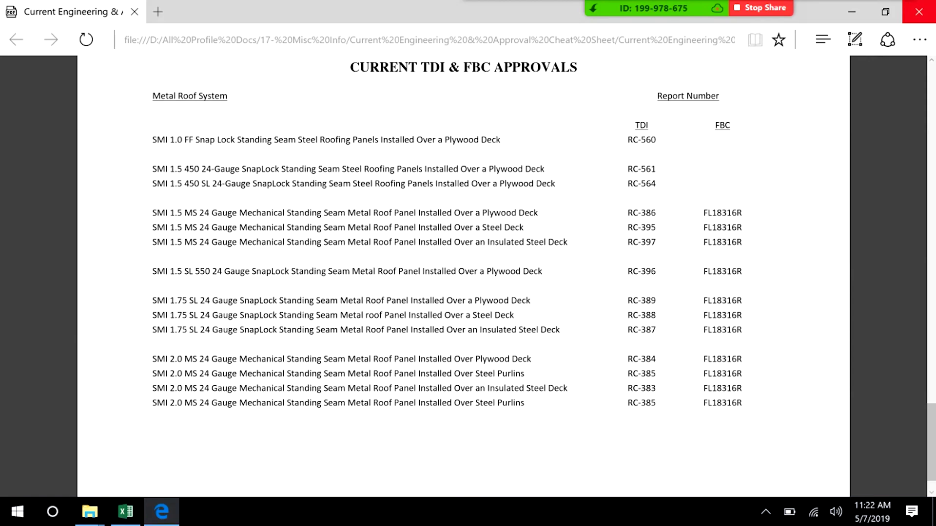
Step: Close the cheat sheet and look through the Leed Info folder in 17- Misc Info
click(919, 11)
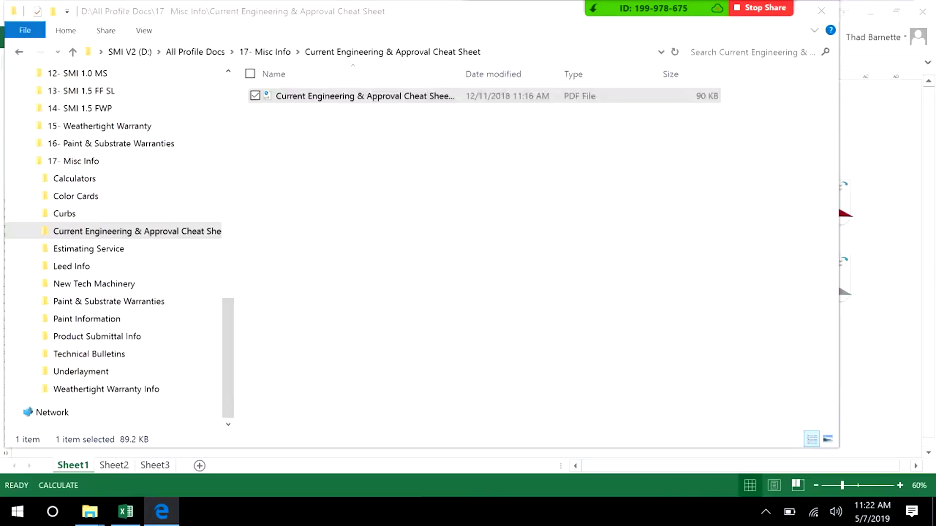
key(alt+Up)
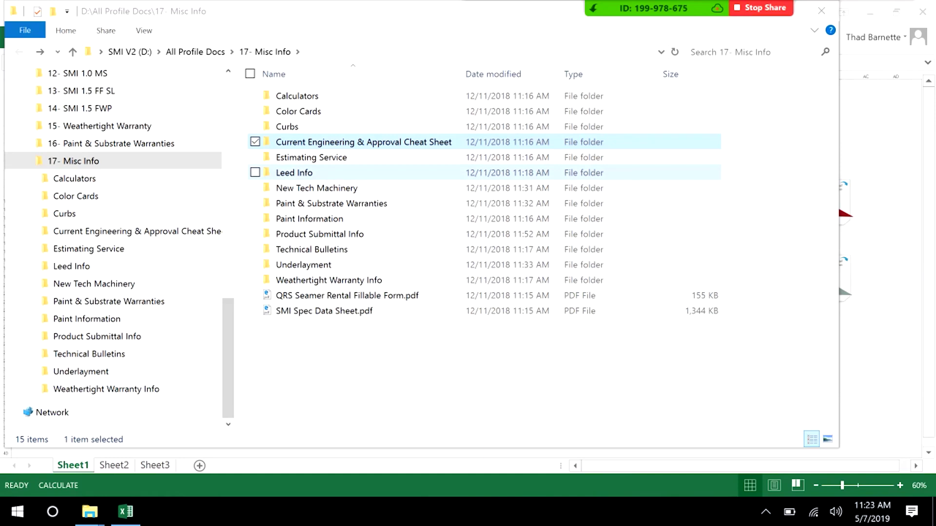
double_click(293, 198)
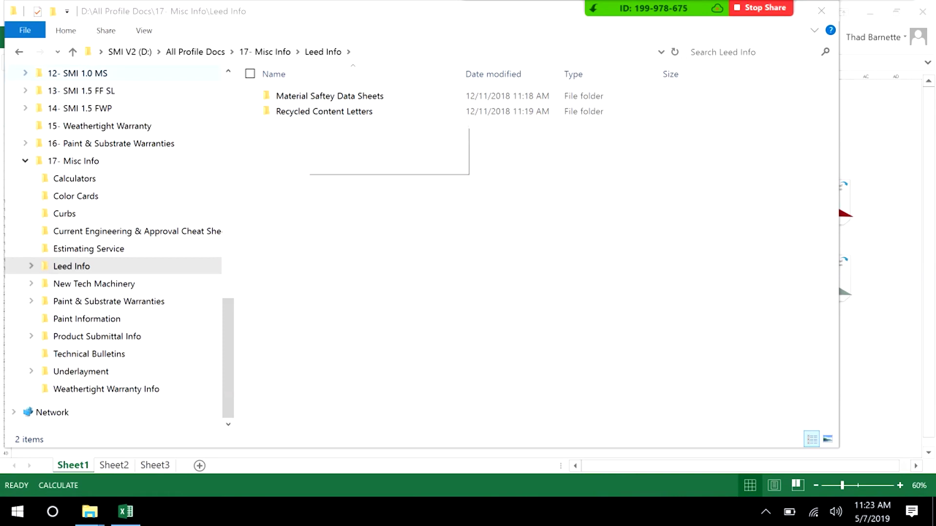
key(alt+Left)
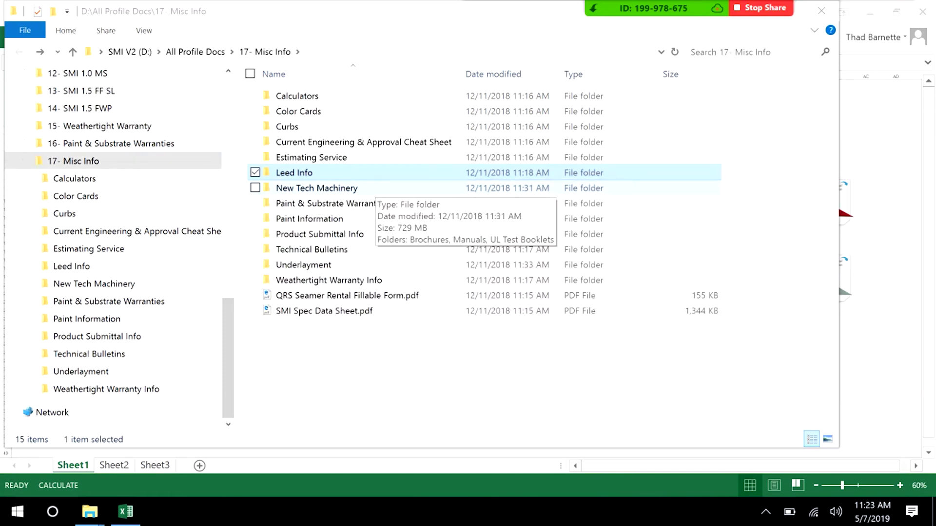
Step: Browse New Tech Machinery's Manuals folder, then return to 17- Misc Info
double_click(369, 188)
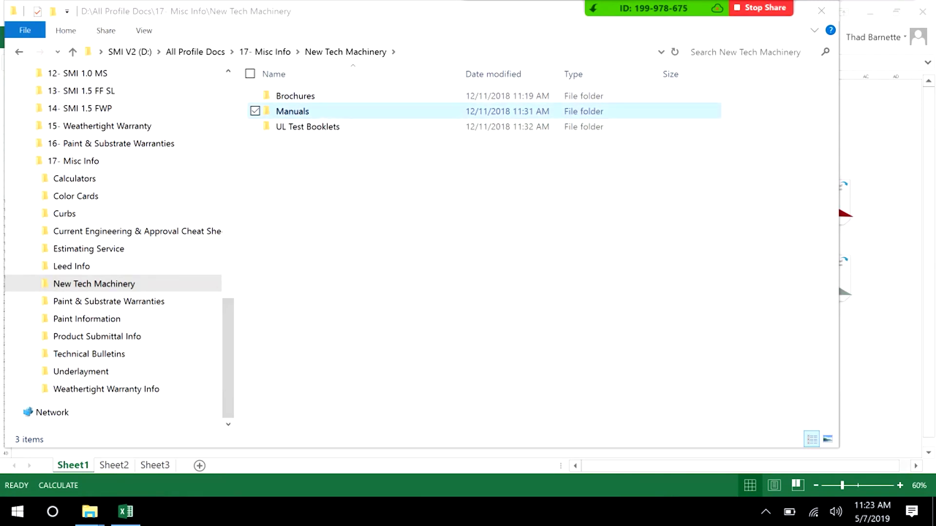
double_click(307, 111)
scroll(351, 99, down, 1)
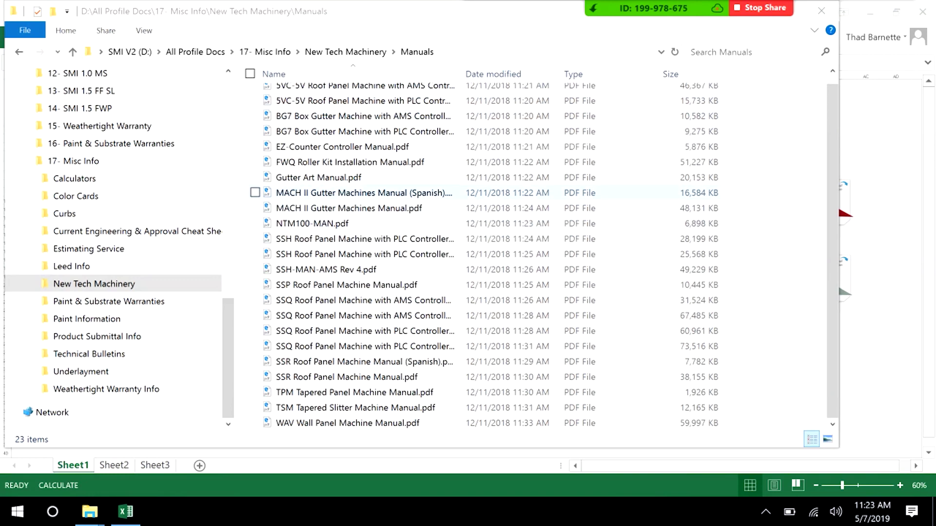
key(alt+Left)
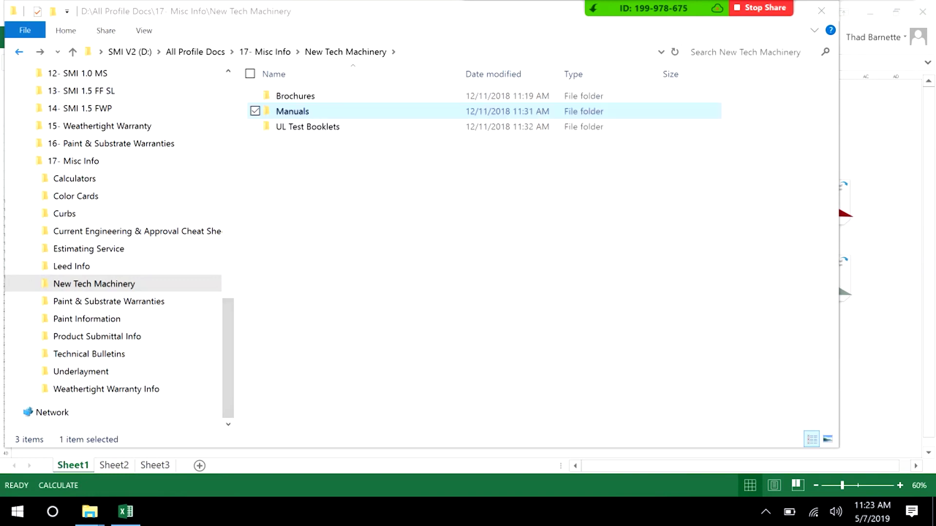
key(alt+Left)
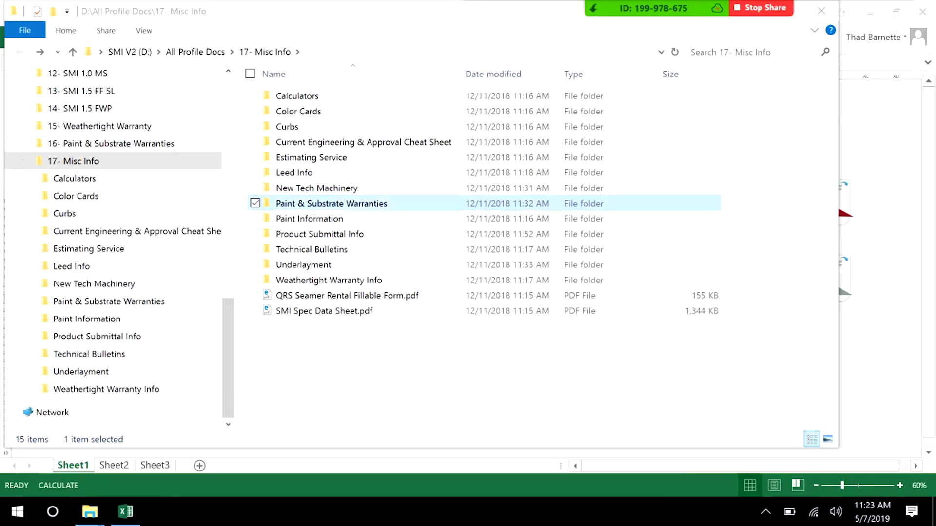
Step: Check the Paint Warranties folder, then open the Paint Information folder
double_click(307, 203)
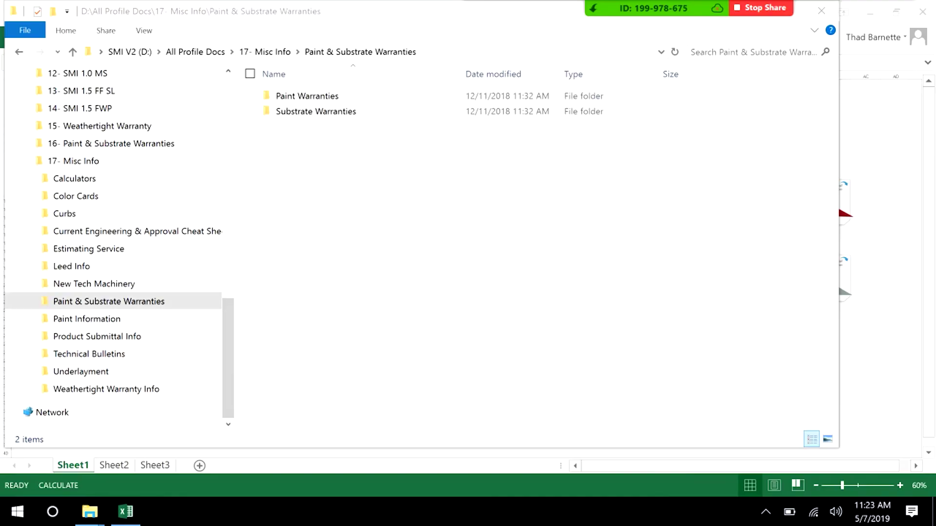
double_click(308, 96)
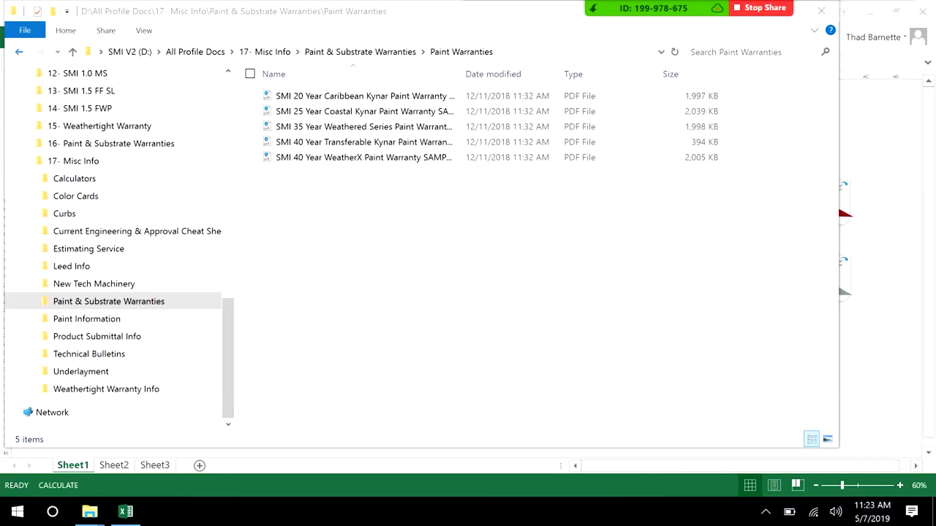
key(alt+Left)
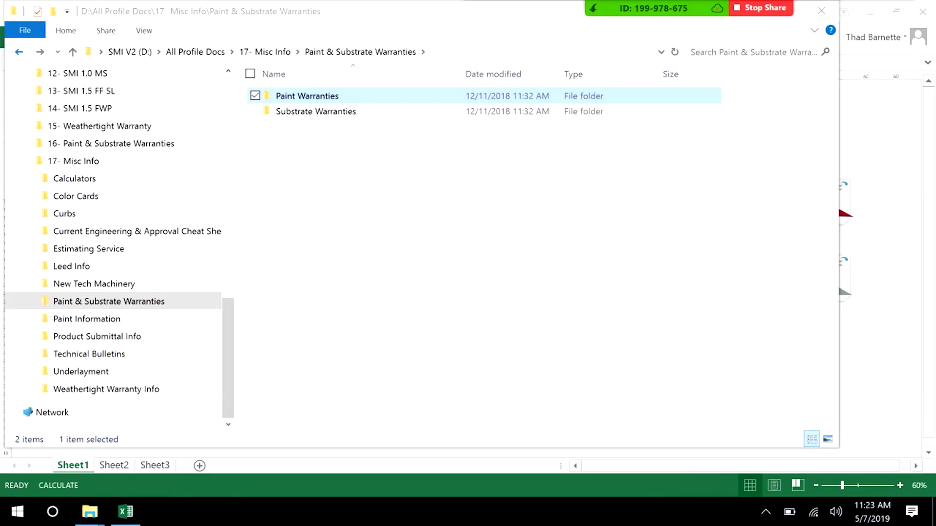
key(alt+Left)
key(Down)
key(Return)
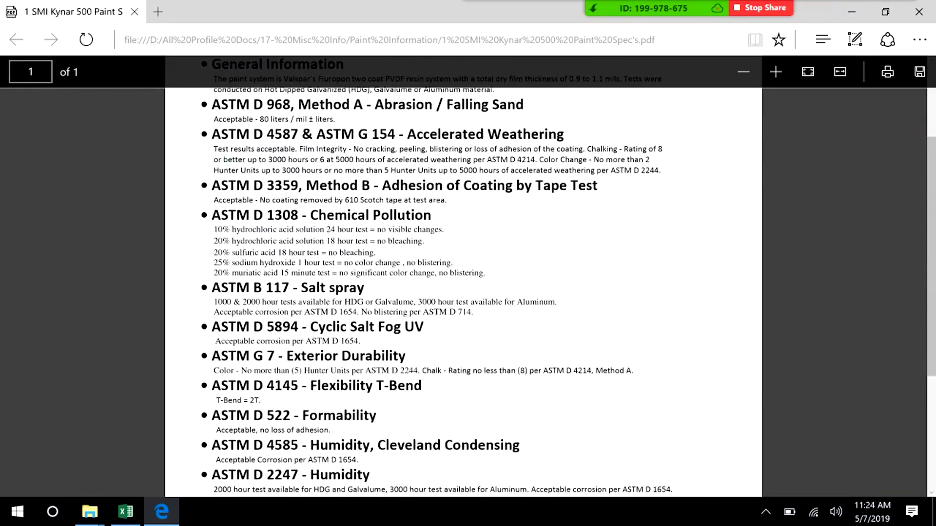
scroll(464, 292, down, 2)
Step: Close the Kynar 500 and Valspar Fluropon specs and go back to 17- Misc Info
key(ctrl+w)
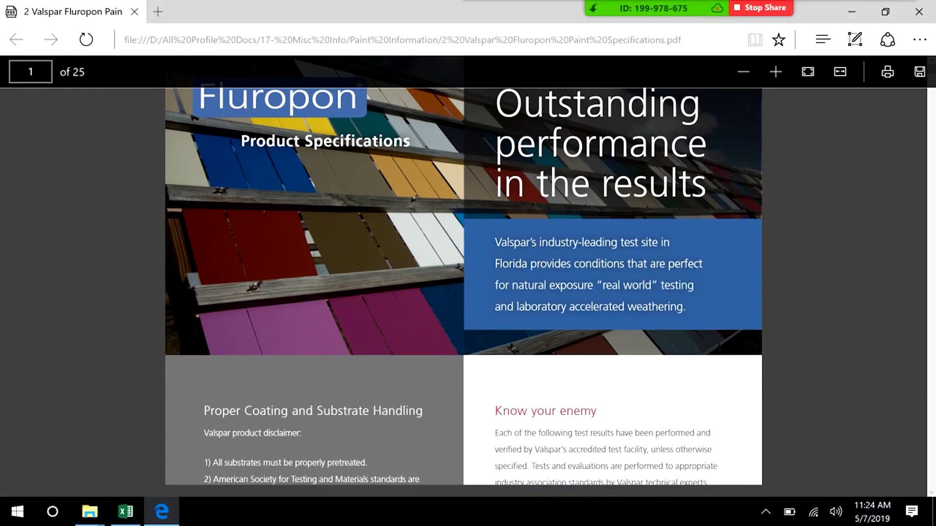
scroll(463, 293, down, 15)
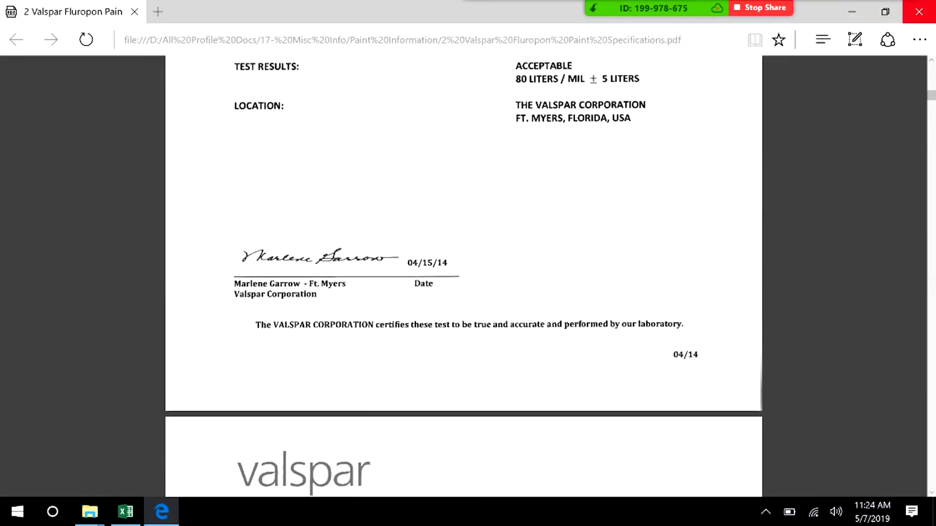
key(alt+F4)
key(alt+Left)
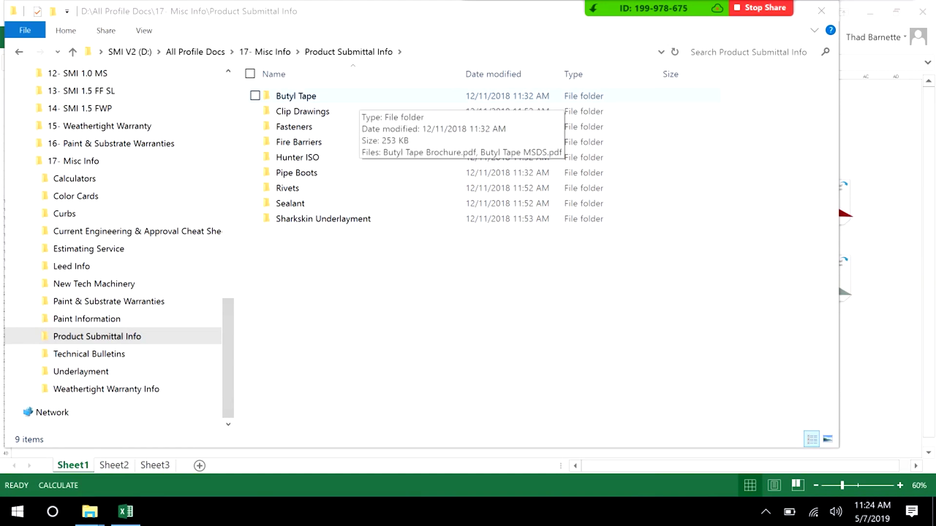
Step: Browse Steel Panel Clips and Triangle Fastener Company's Fasteners for WOOD, then return to 17- Misc Info
double_click(329, 111)
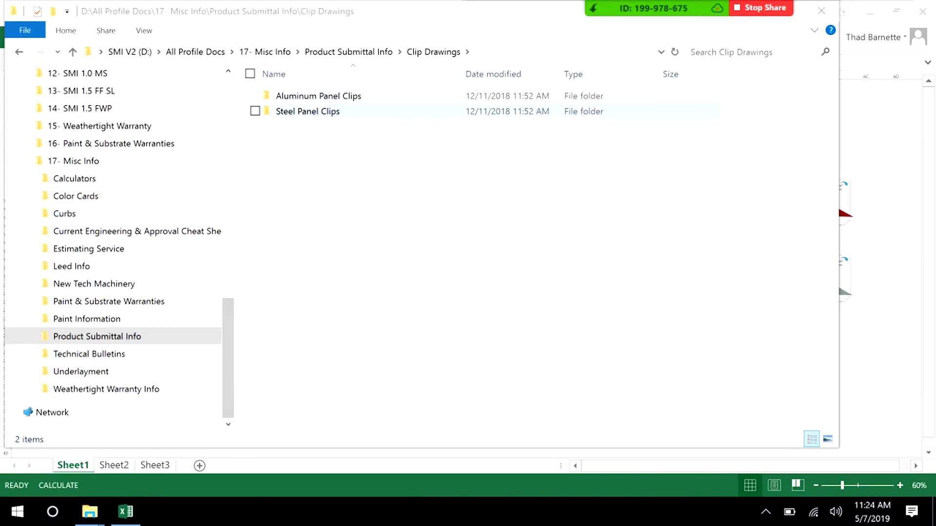
double_click(307, 111)
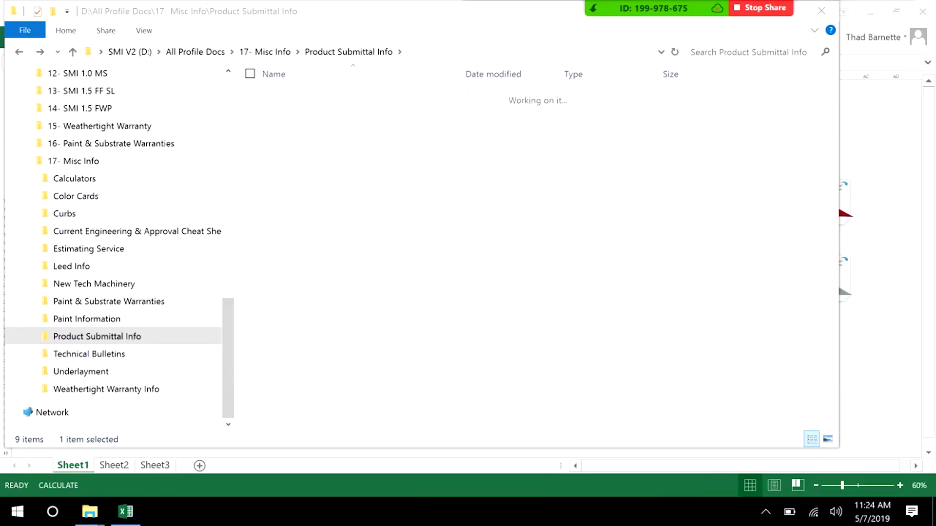
double_click(293, 127)
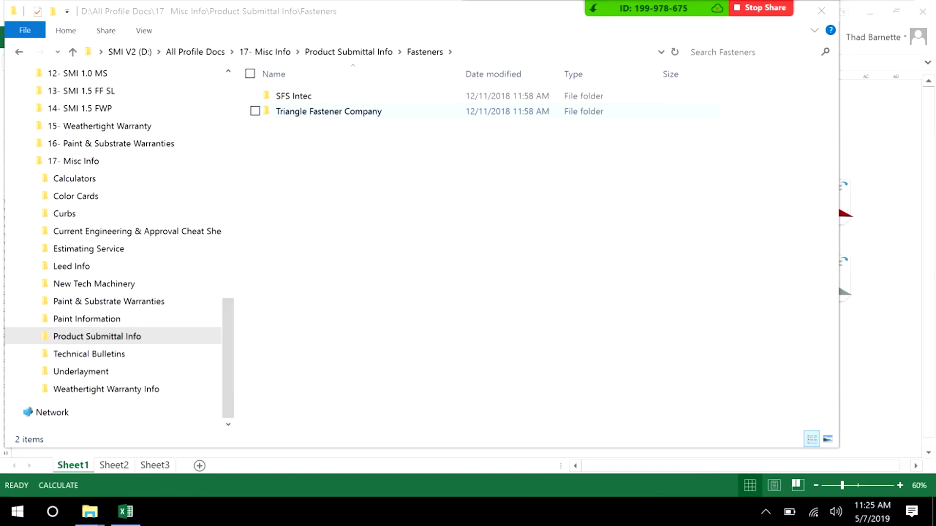
double_click(321, 111)
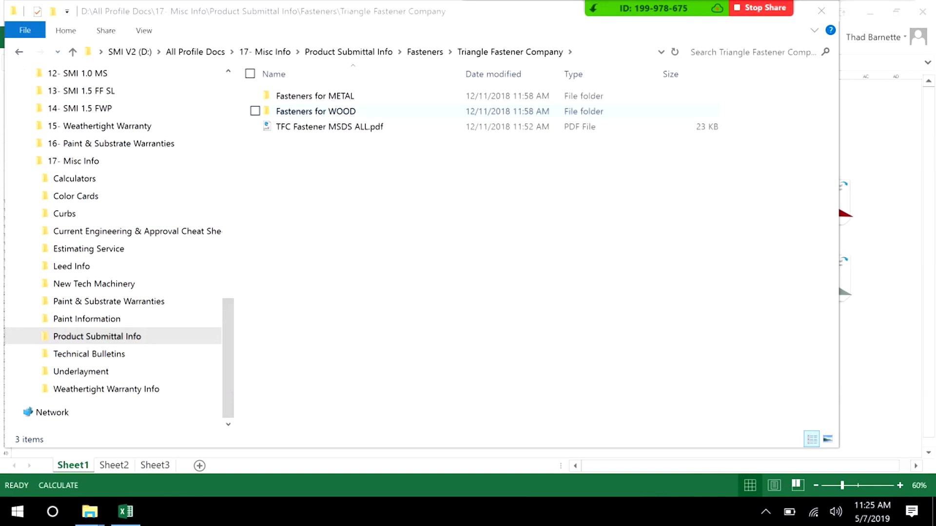
double_click(322, 111)
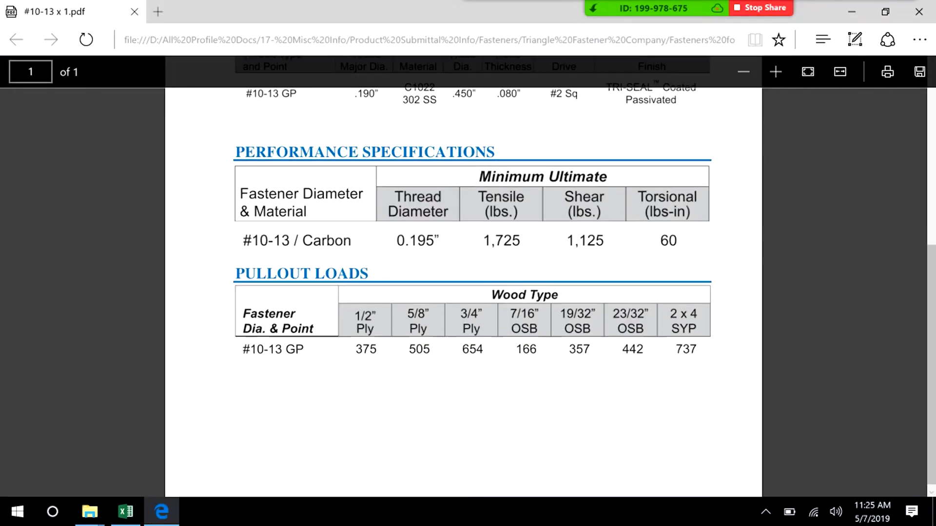
scroll(468, 292, up, 3)
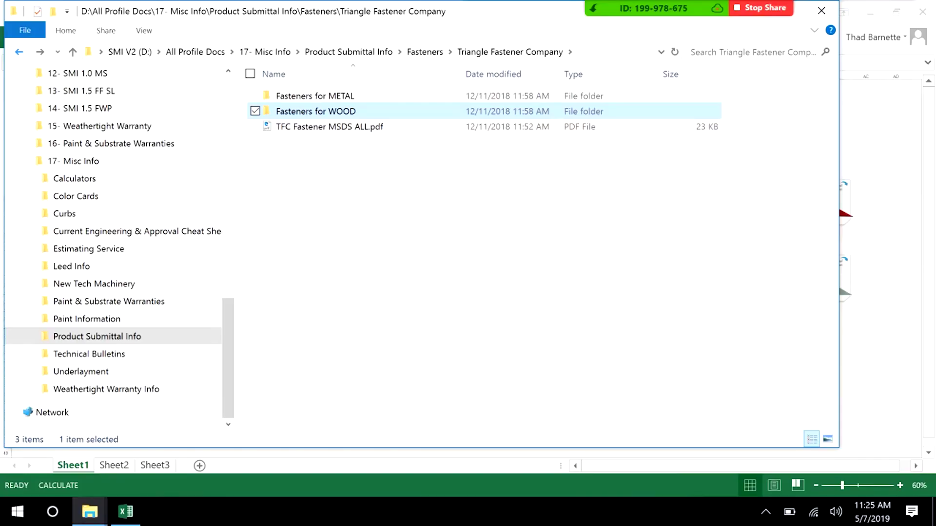
key(alt+Up)
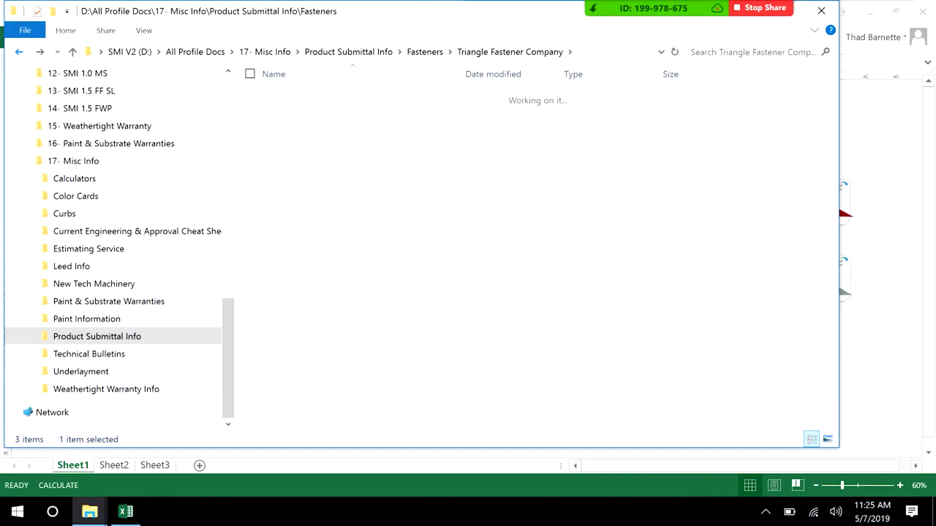
key(alt+Up)
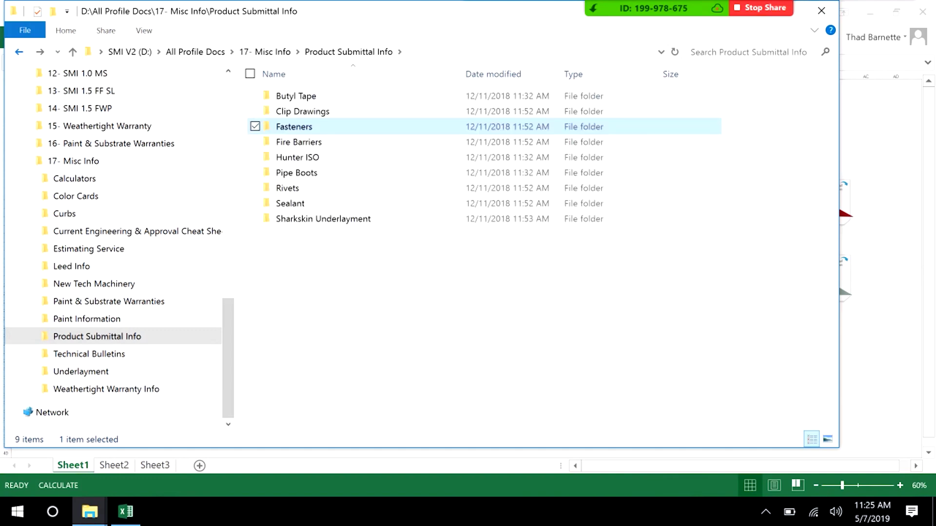
key(alt+Left)
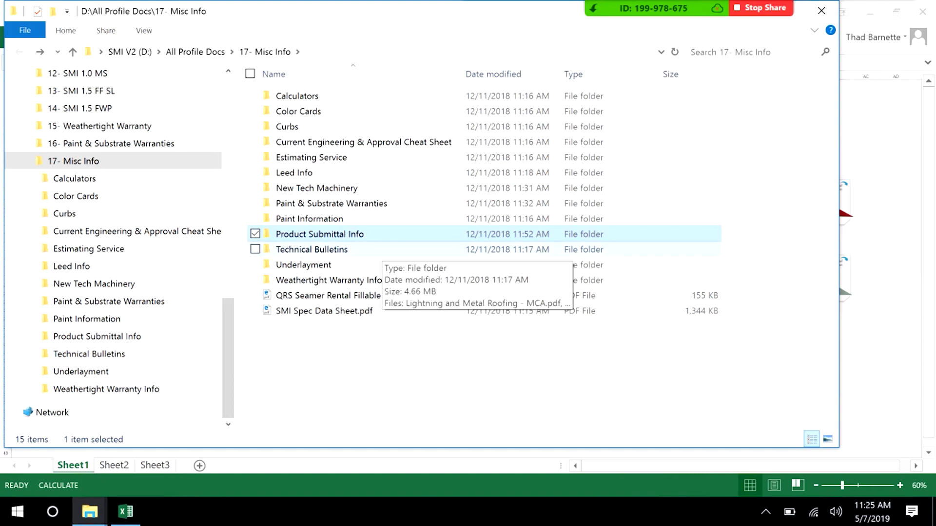
double_click(322, 250)
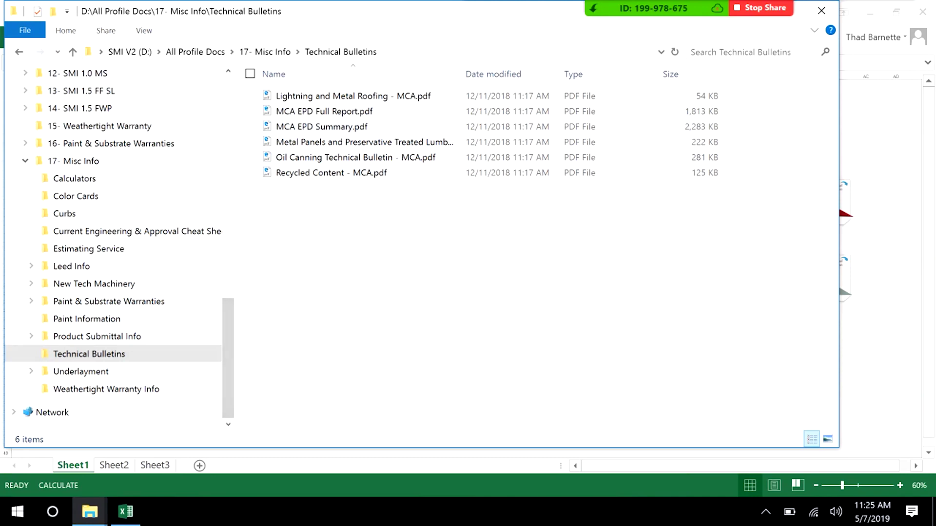
click(19, 52)
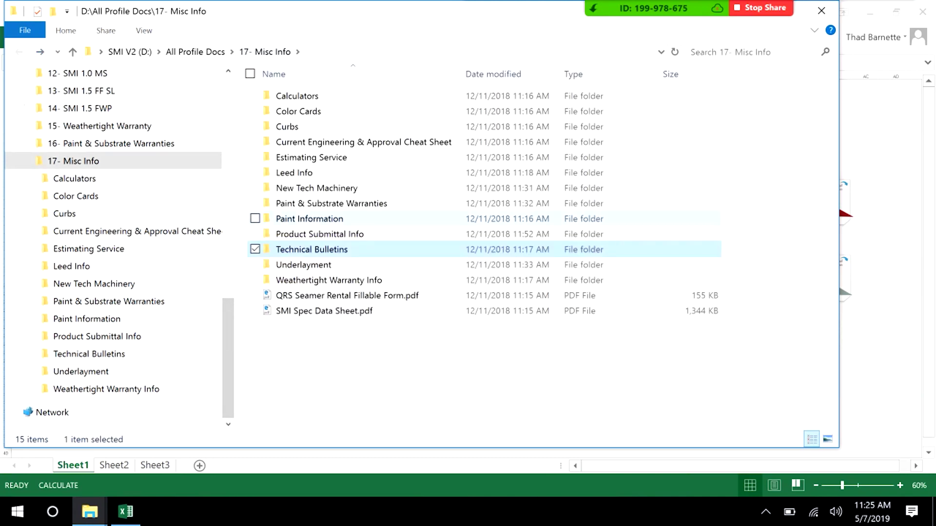
double_click(410, 265)
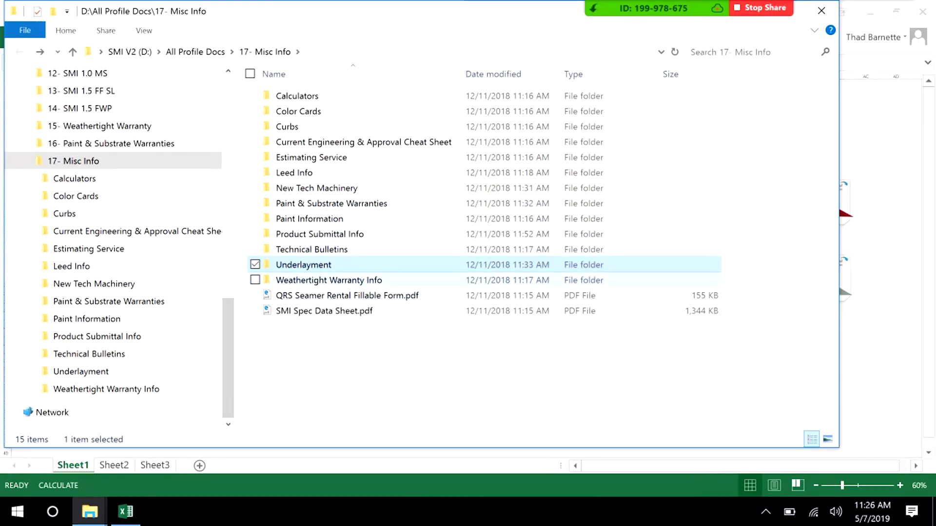
double_click(329, 281)
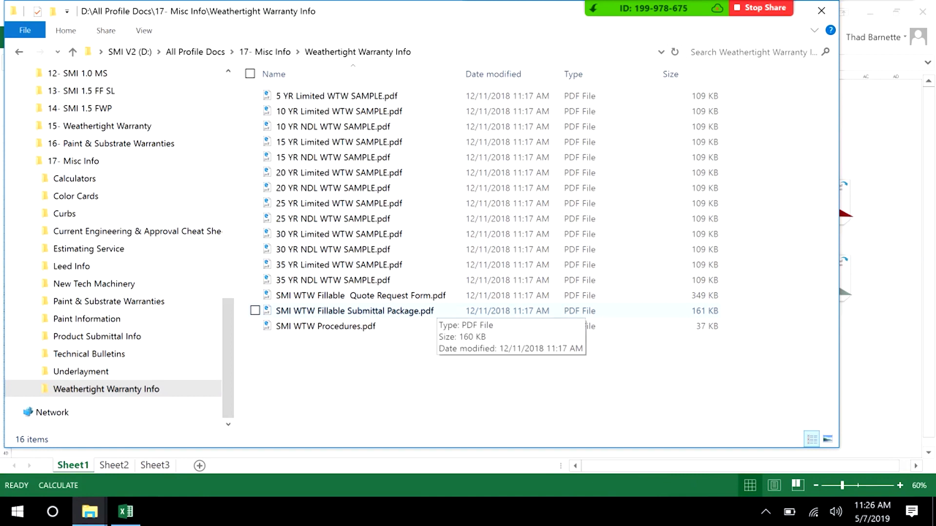
key(alt+Left)
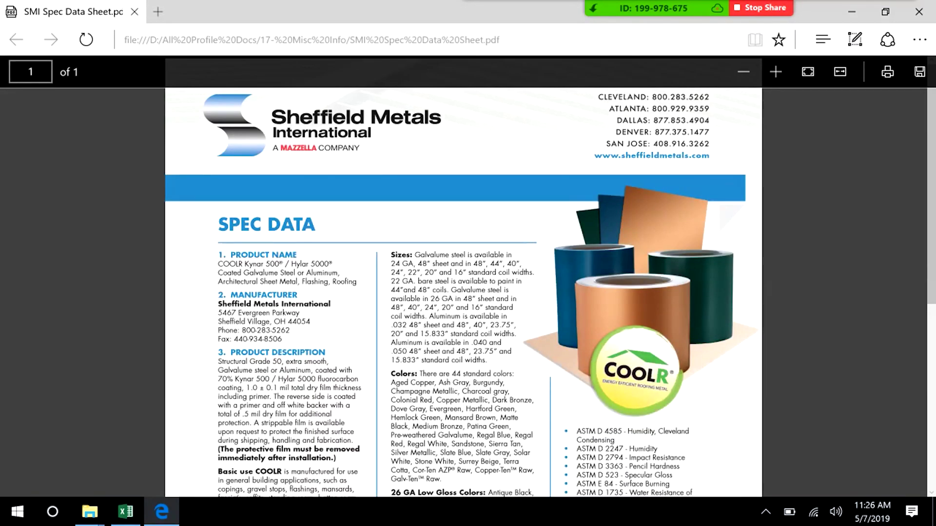
scroll(463, 292, down, 1)
scroll(463, 293, down, 2)
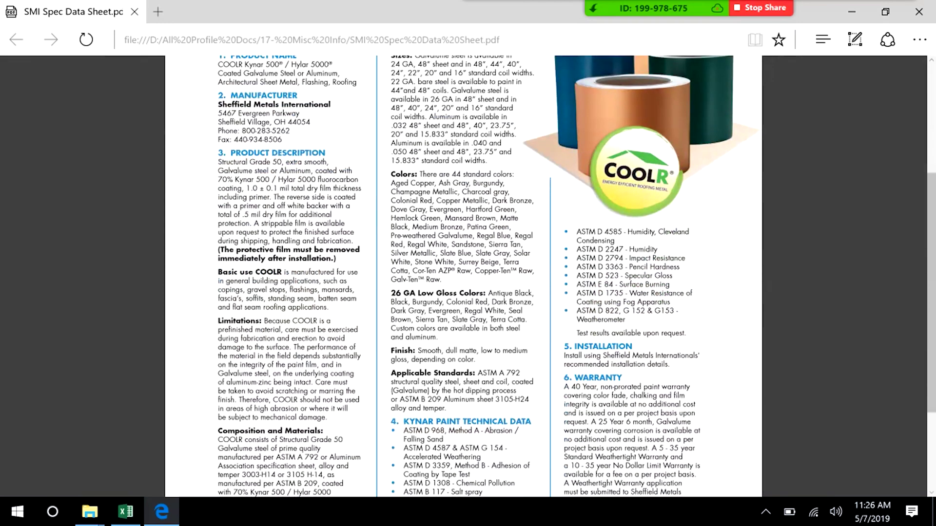
scroll(463, 293, down, 1)
scroll(463, 293, down, 1)
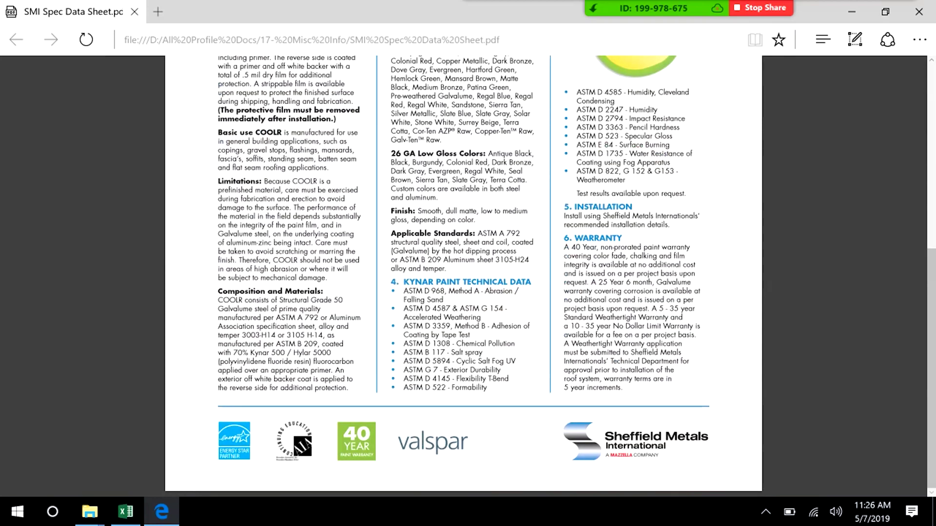
scroll(463, 293, up, 5)
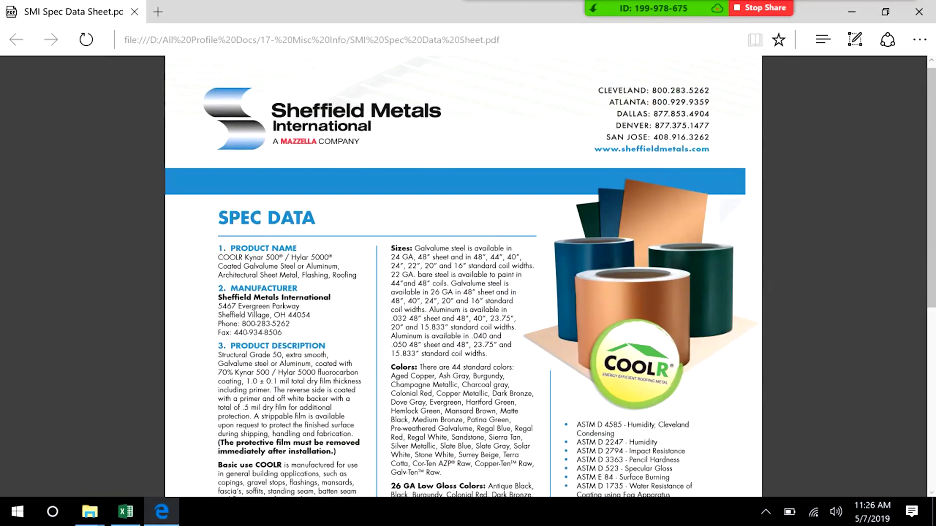
Step: Close the SMI Spec Data Sheet PDF and clear the selection in 17- Misc Info
key(alt+F4)
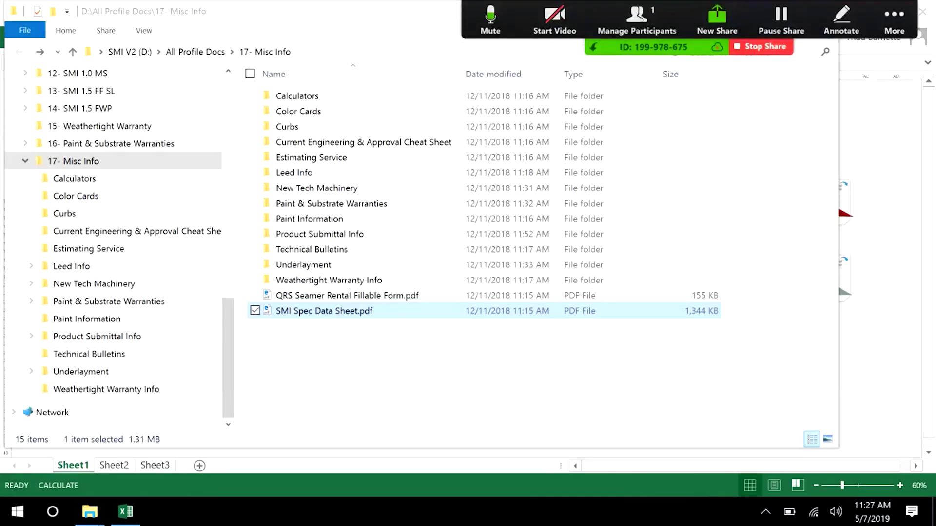
key(ctrl+space)
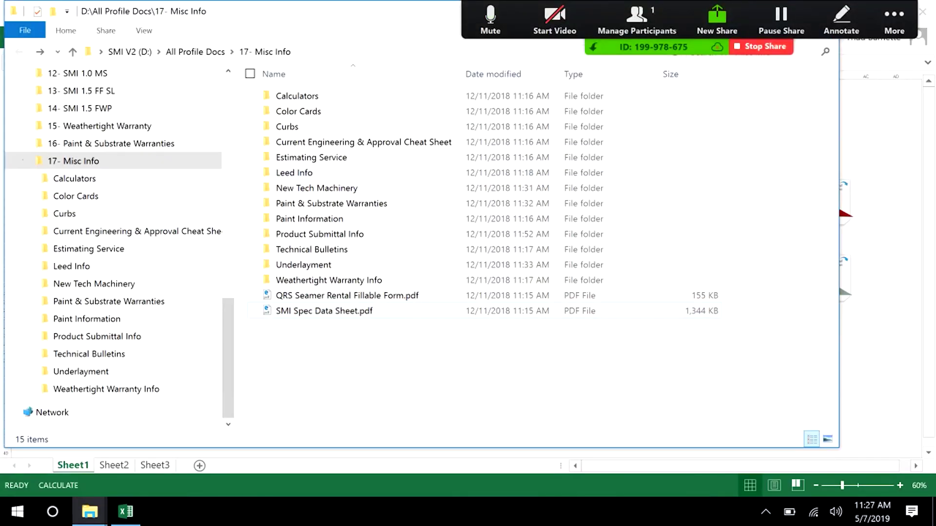